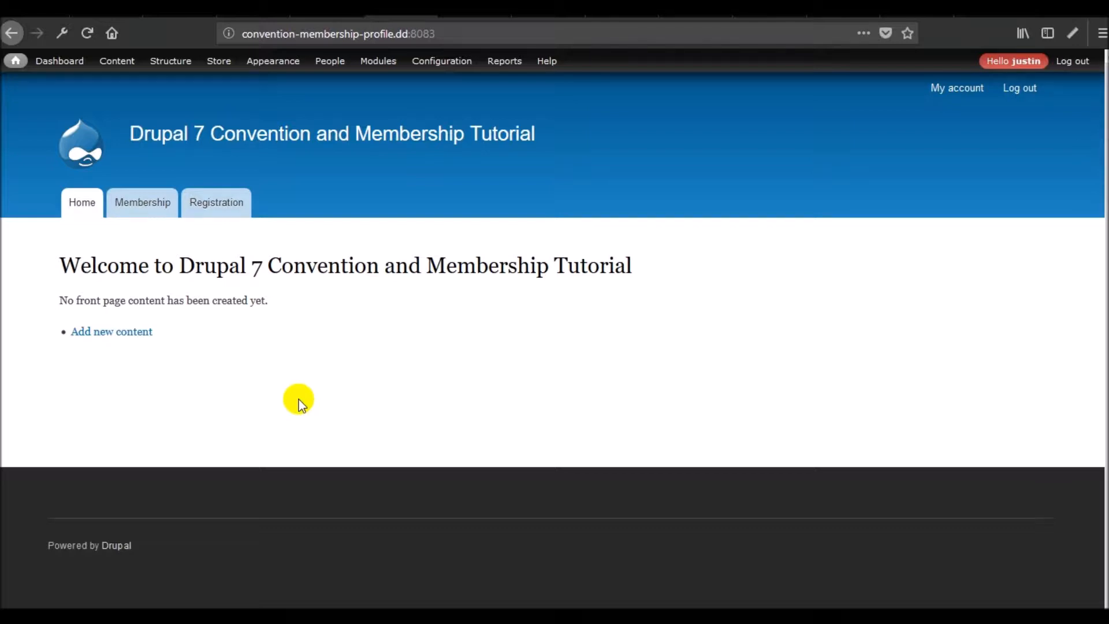
Open the account settings' field management page and review the fields defined for user accounts
left_click(444, 59)
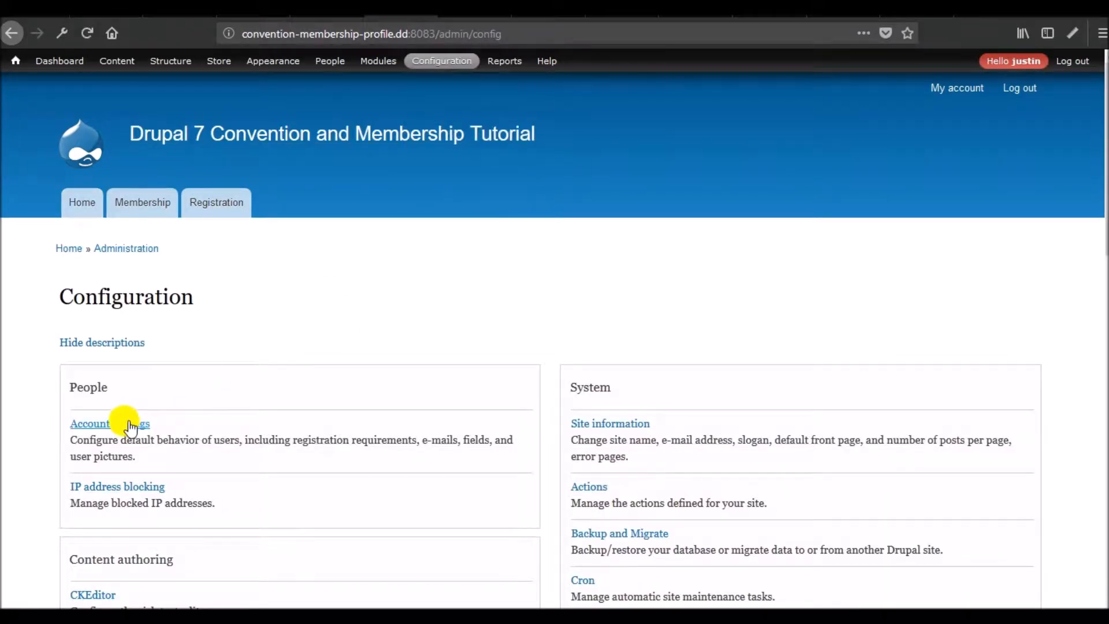
left_click(119, 424)
left_click(167, 327)
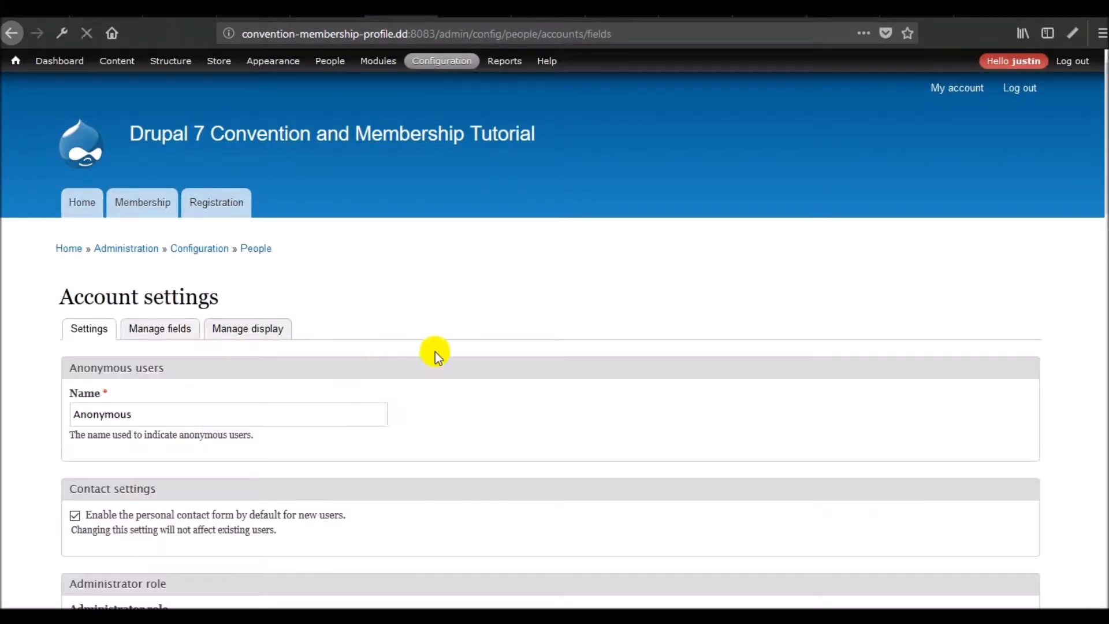
scroll(453, 349, "down", 3)
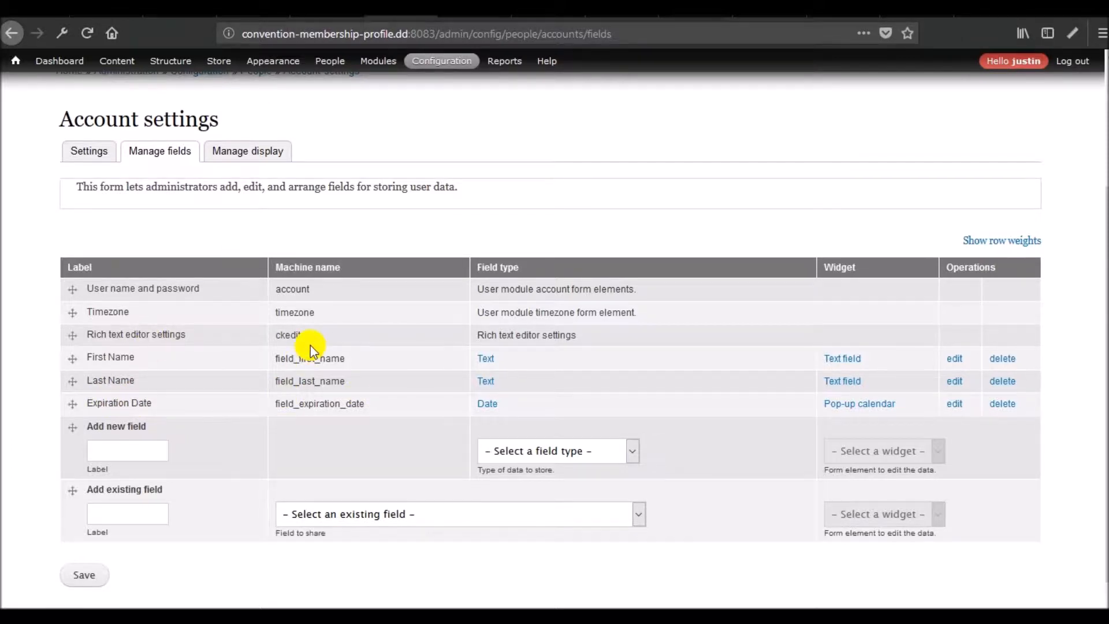
scroll(310, 346, "up", 3)
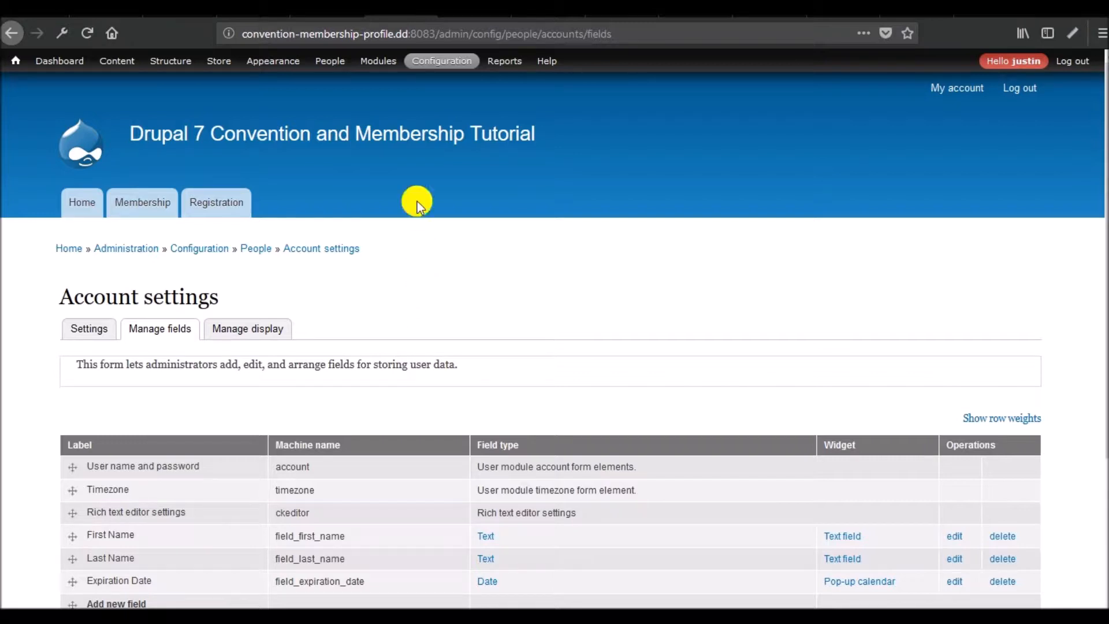
Open the workflow Rules overview and examine the active and inactive reaction rules
mouse_move(426, 60)
mouse_move(451, 276)
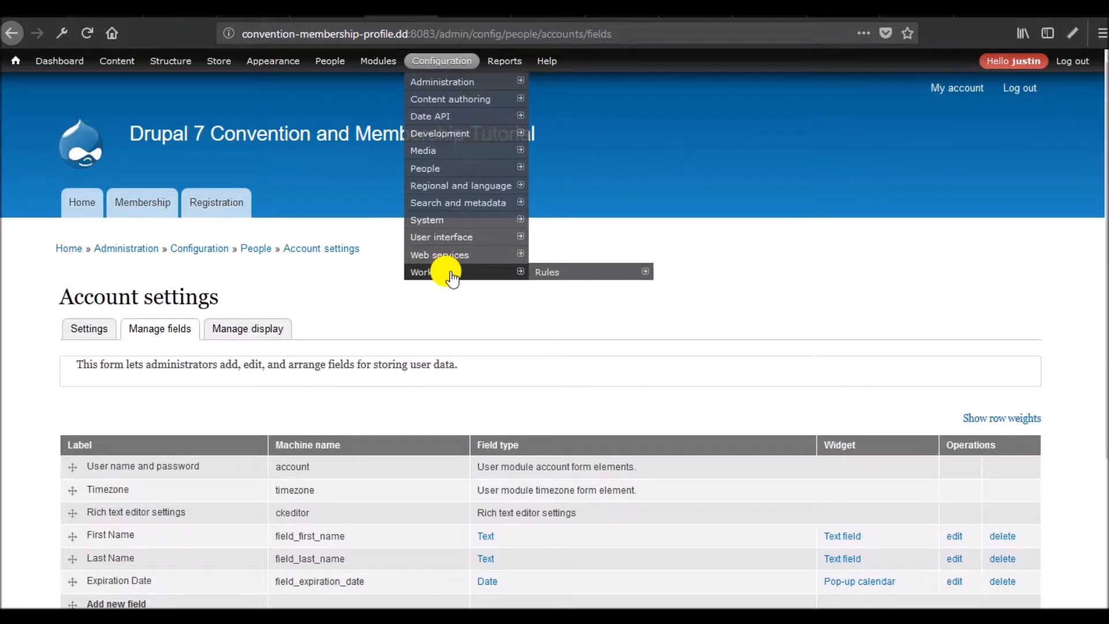
left_click(564, 272)
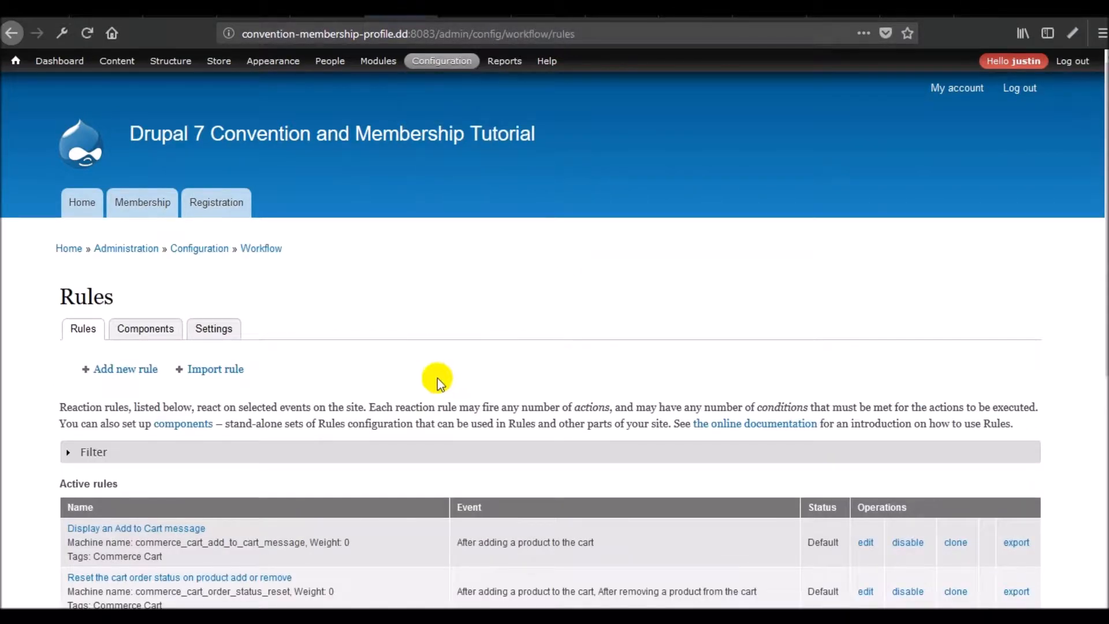
scroll(438, 382, "down", 5)
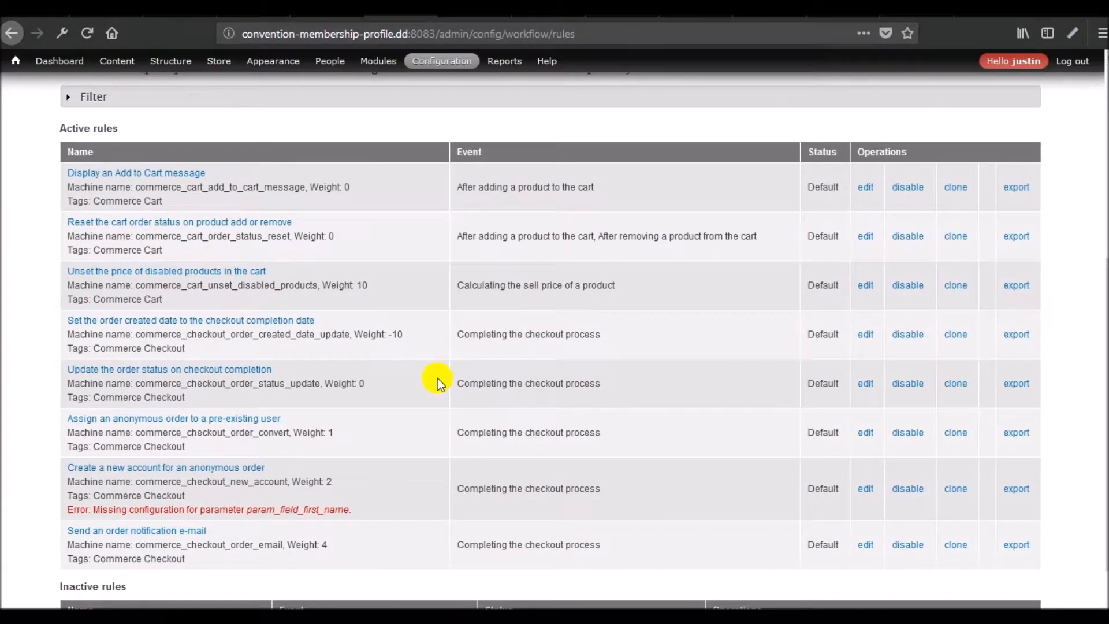
scroll(437, 378, "up", 2)
scroll(176, 479, "down", 4)
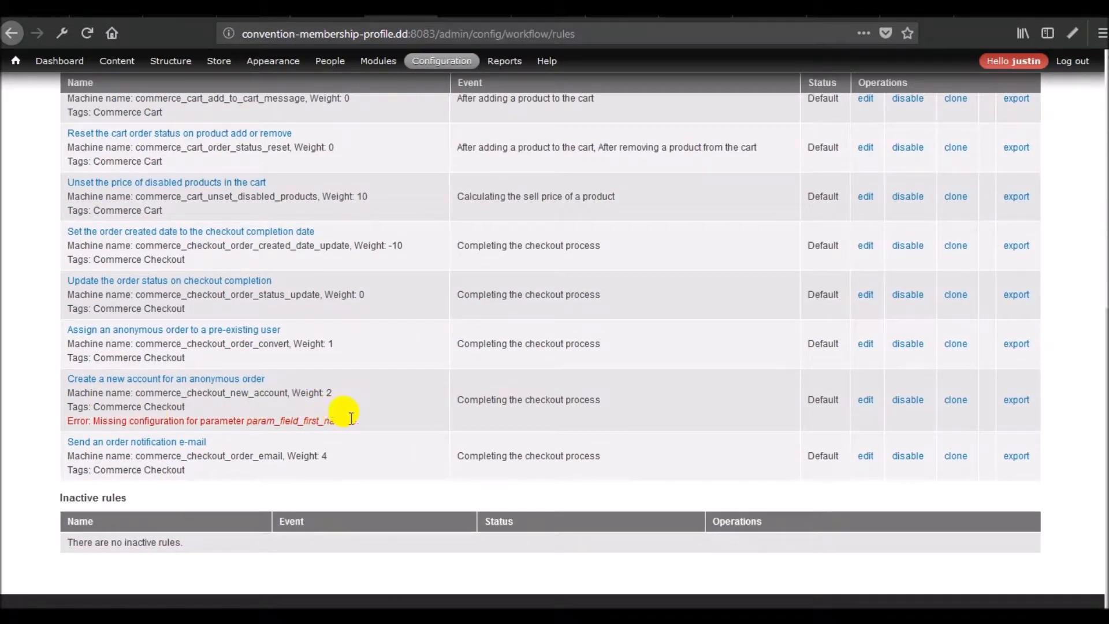
scroll(467, 387, "up", 6)
scroll(196, 403, "down", 6)
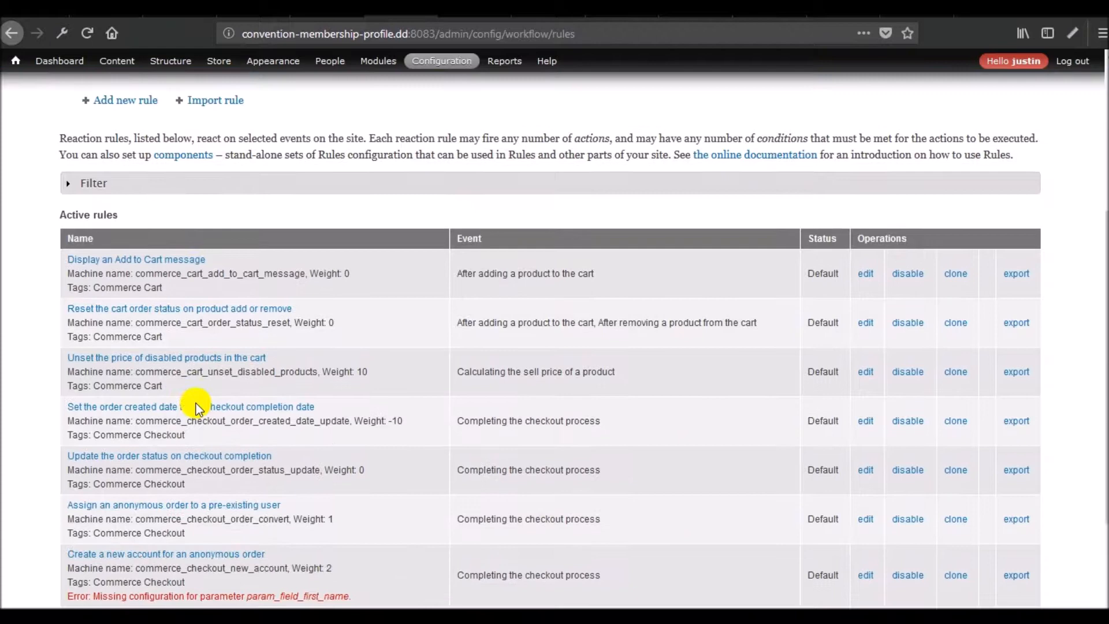
scroll(200, 407, "up", 3)
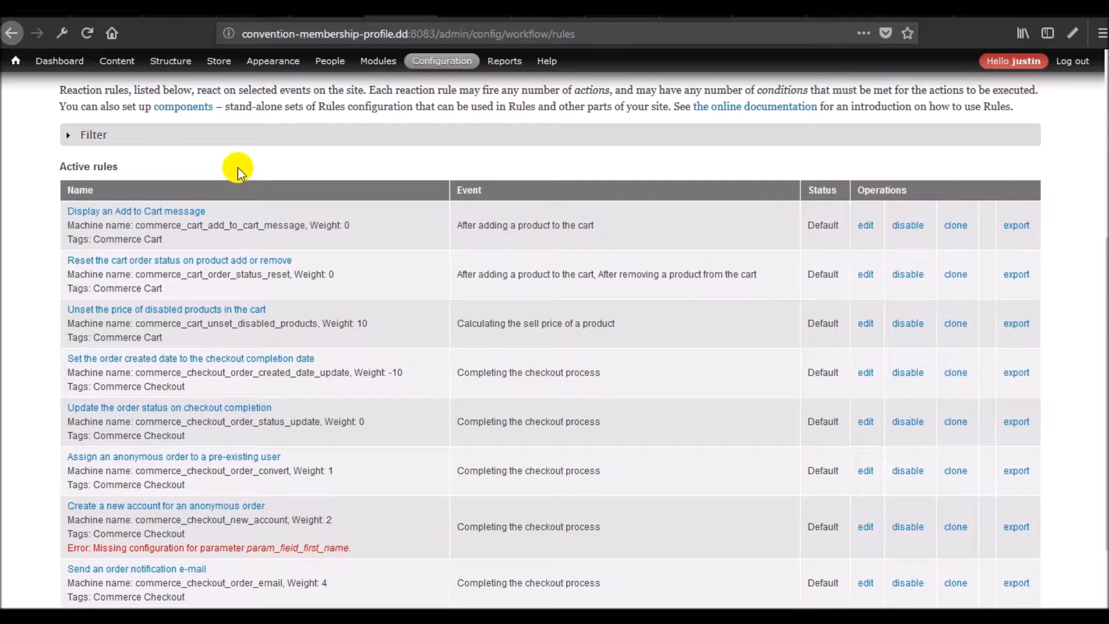
scroll(234, 219, "up", 3)
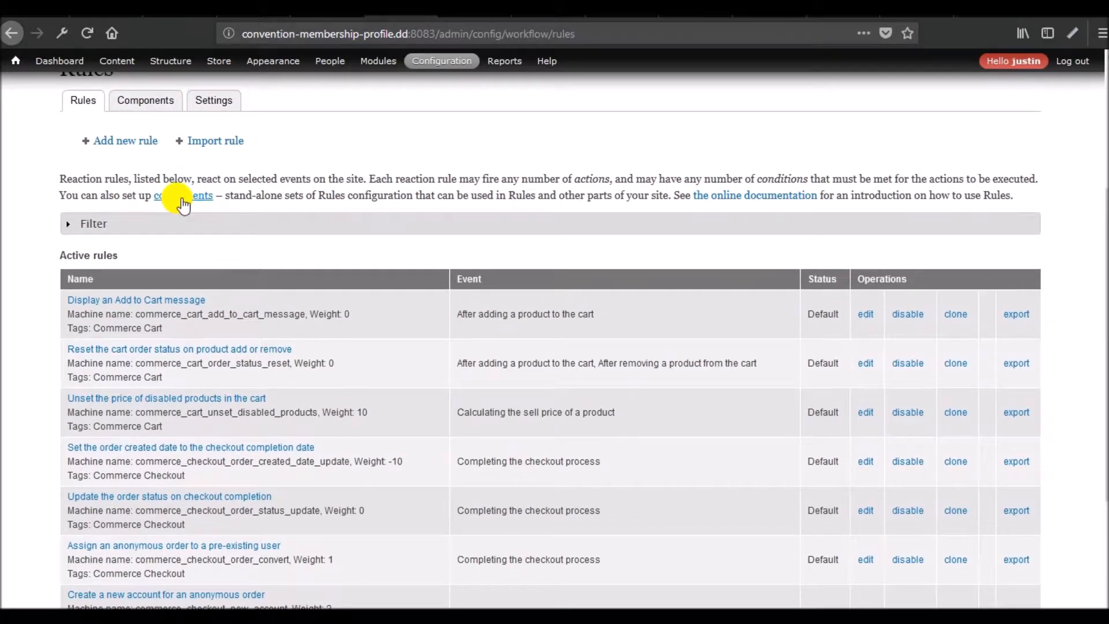
View the Rules components page in a separate browser tab, then return to the rules list
right_click(141, 101)
left_click(172, 112)
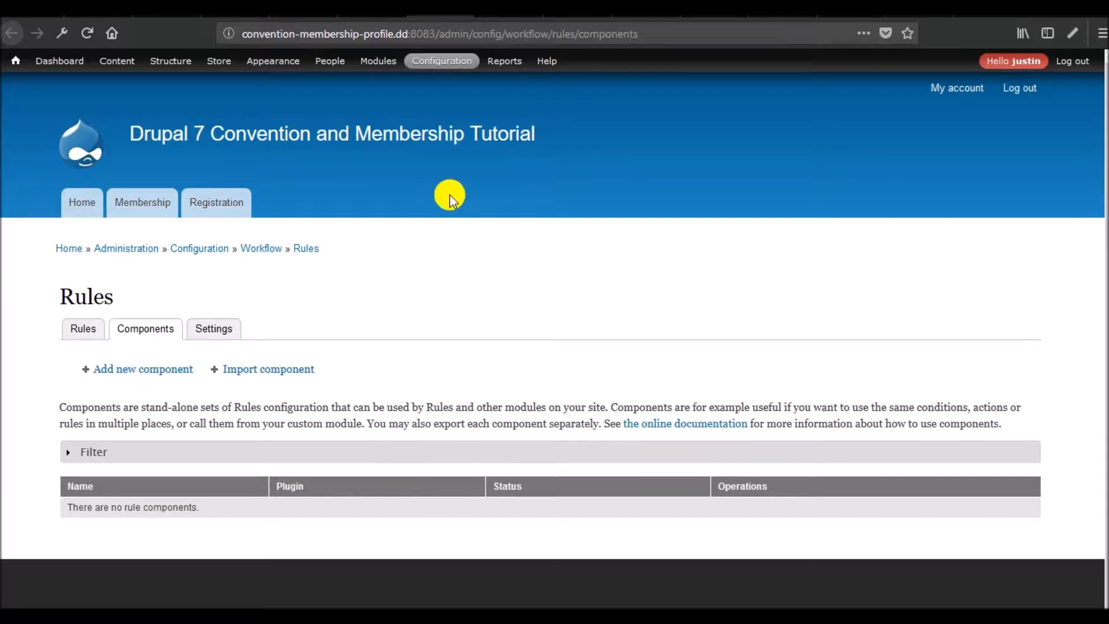
left_click(364, 14)
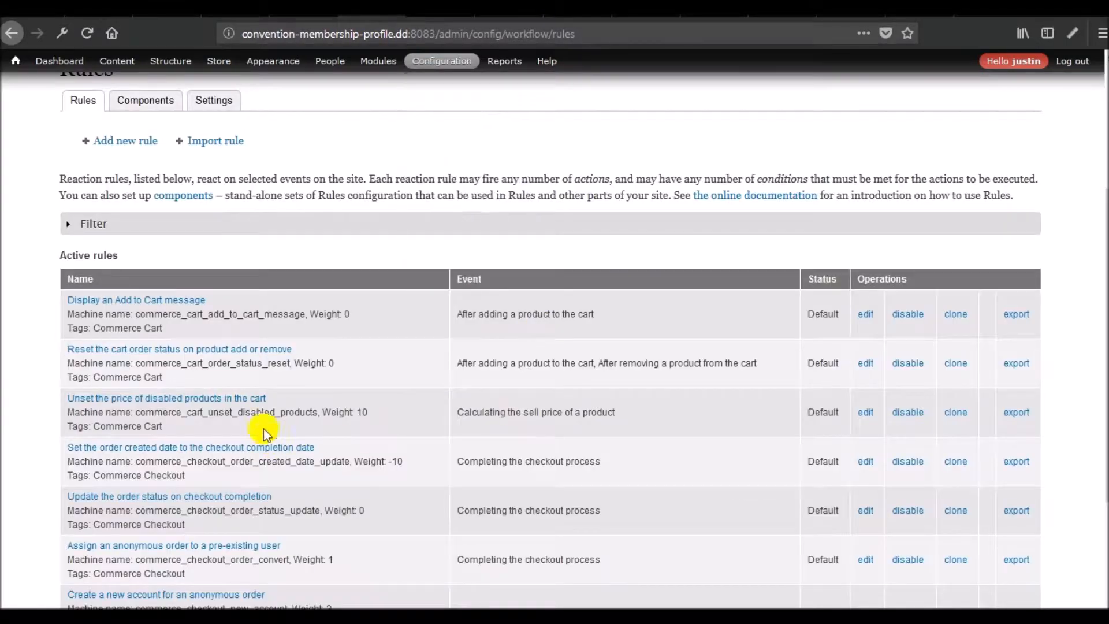
Inspect the events, conditions and actions of the "Set the order created date to the checkout completion date" rule, then return to the rules list
scroll(252, 249, "up", 1)
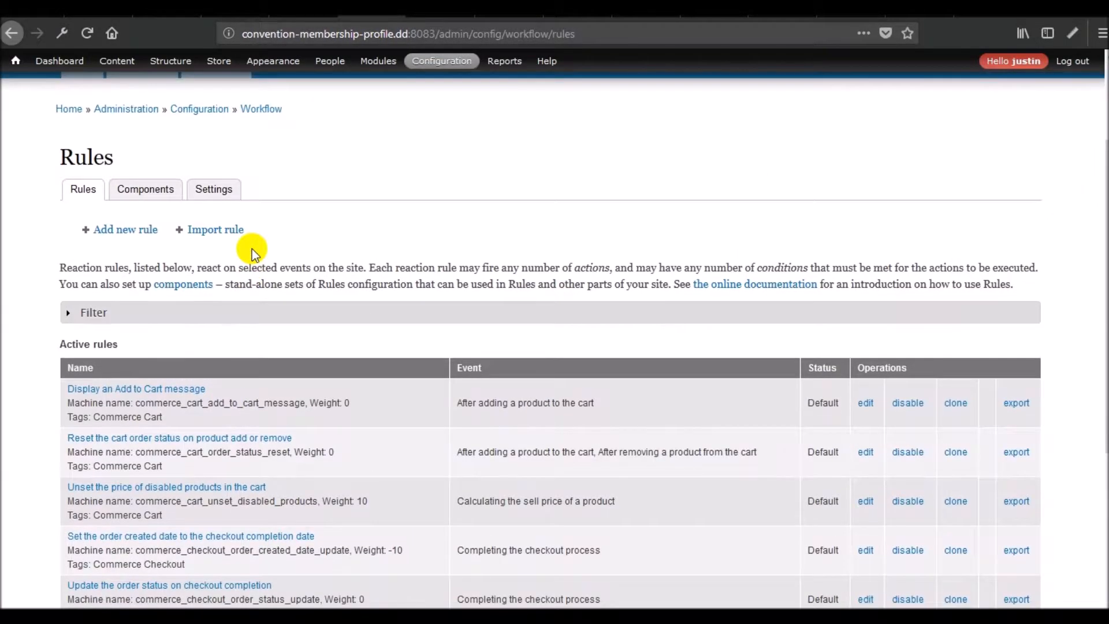
scroll(252, 248, "down", 5)
scroll(252, 249, "up", 3)
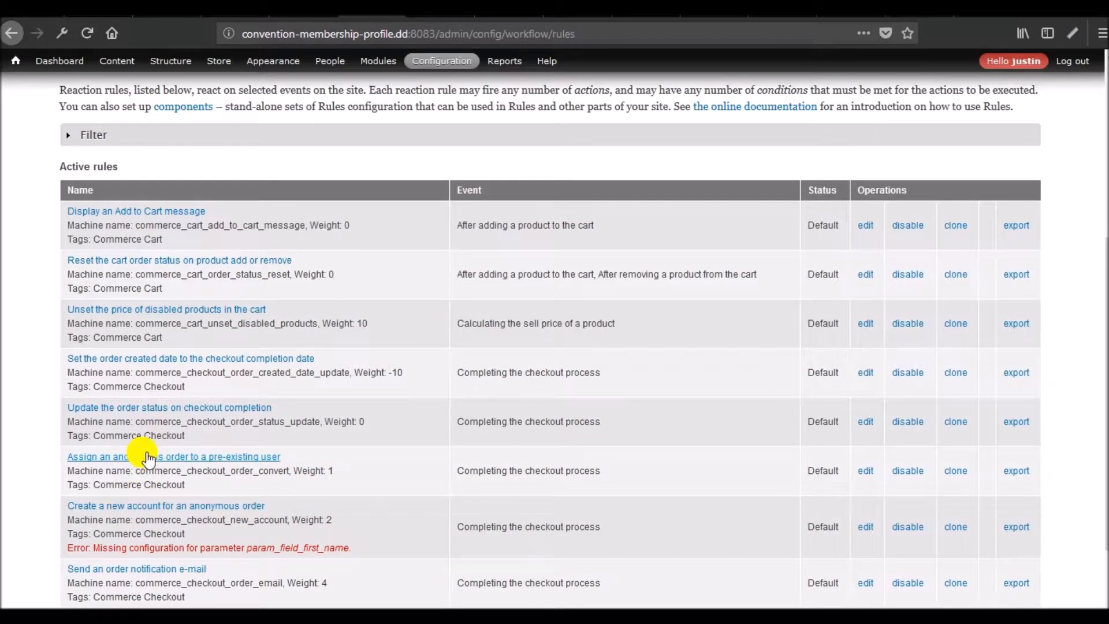
left_click(865, 375)
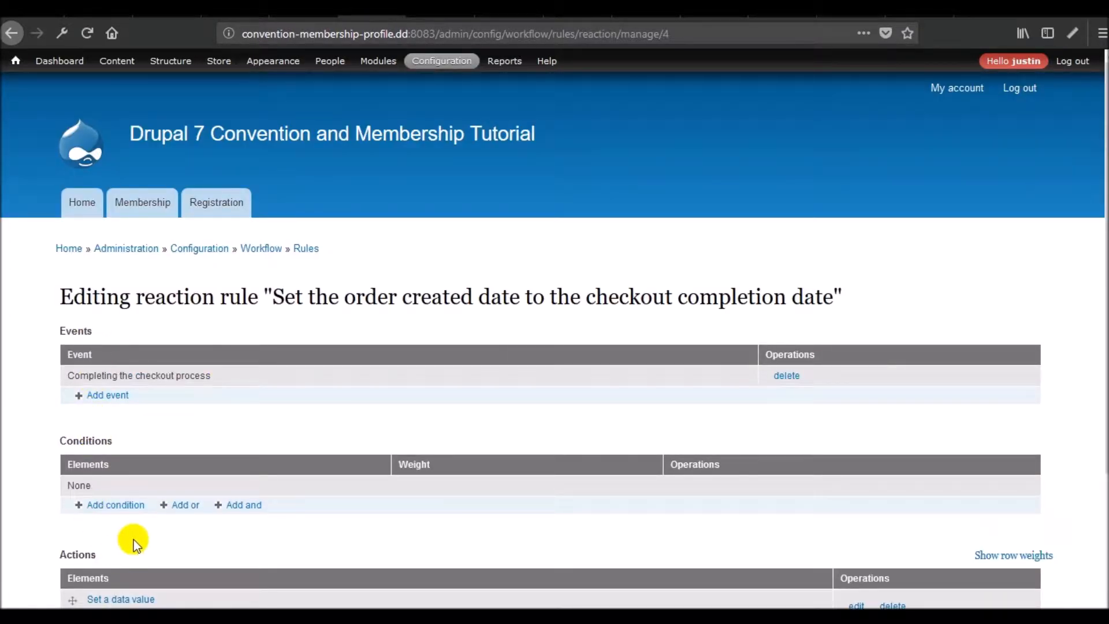
scroll(132, 546, "down", 3)
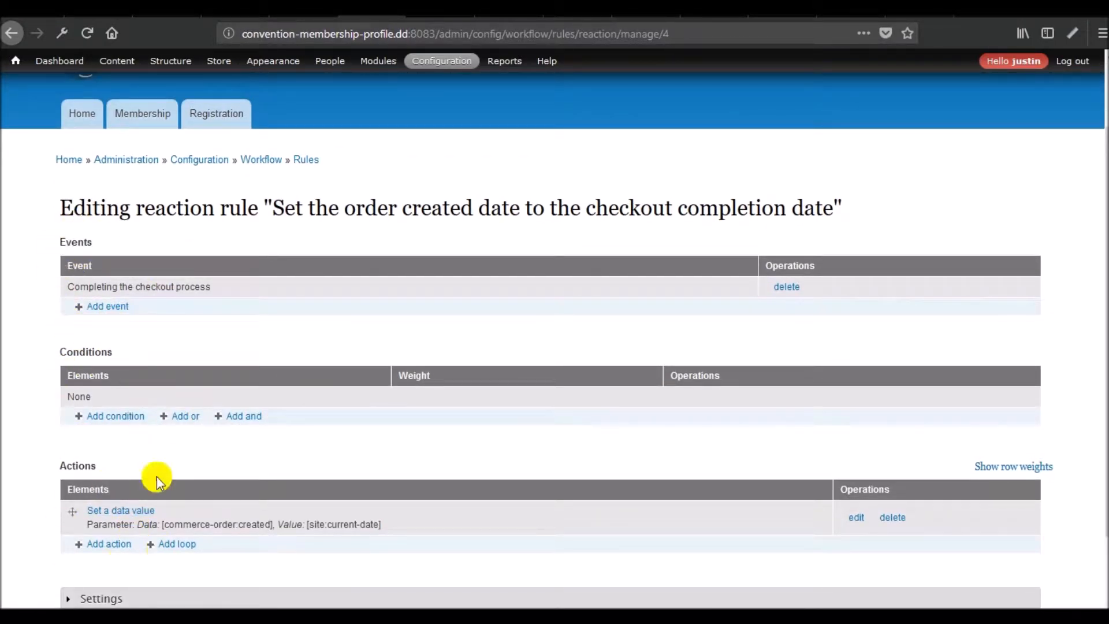
left_click(300, 160)
scroll(342, 288, "down", 5)
scroll(342, 288, "up", 5)
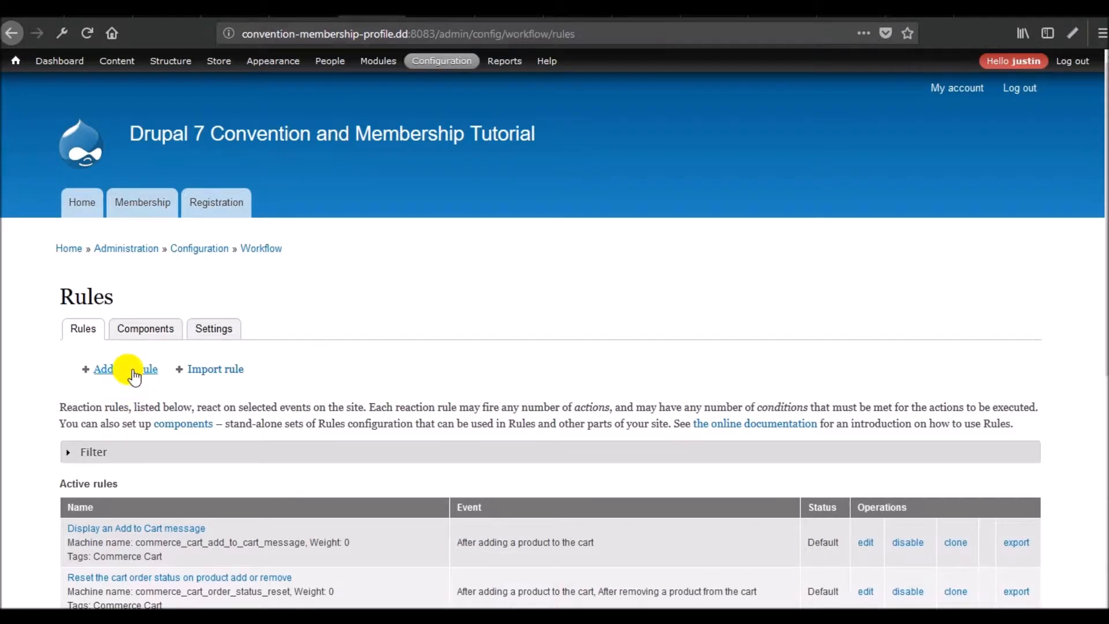
Start a new reaction rule and name it "Membership purchase role granting"
left_click(134, 376)
left_click(245, 351)
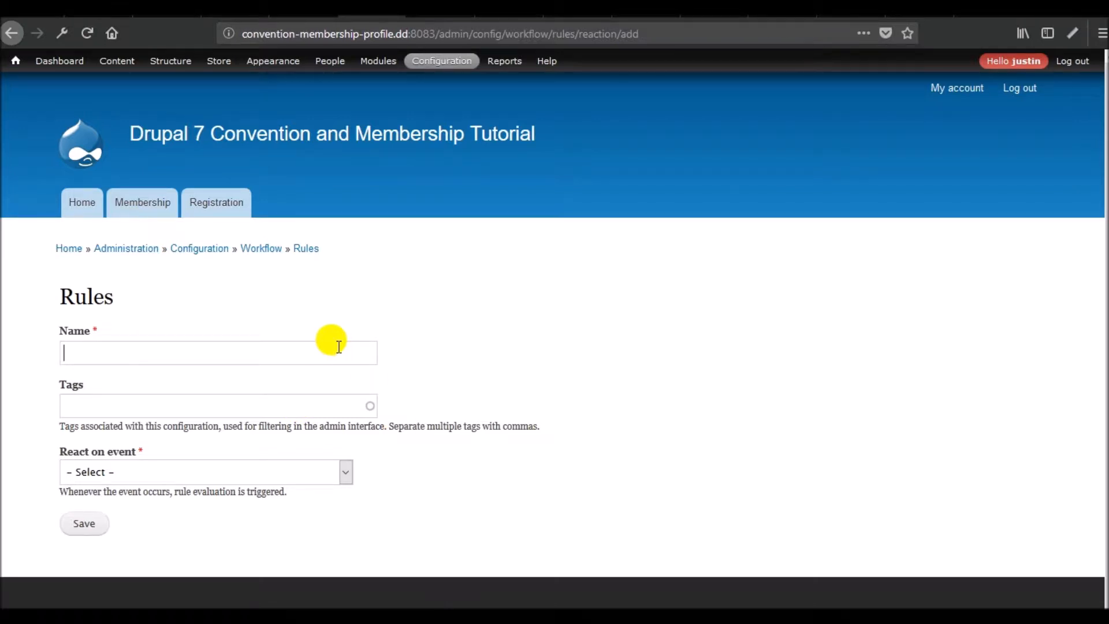
type("Member")
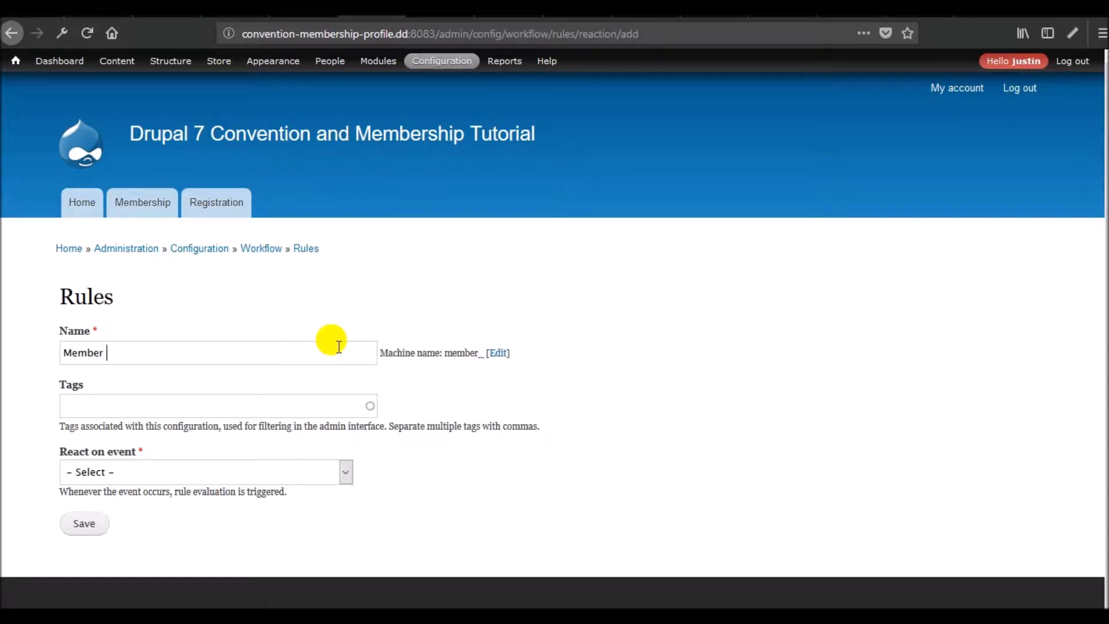
type("ship purc")
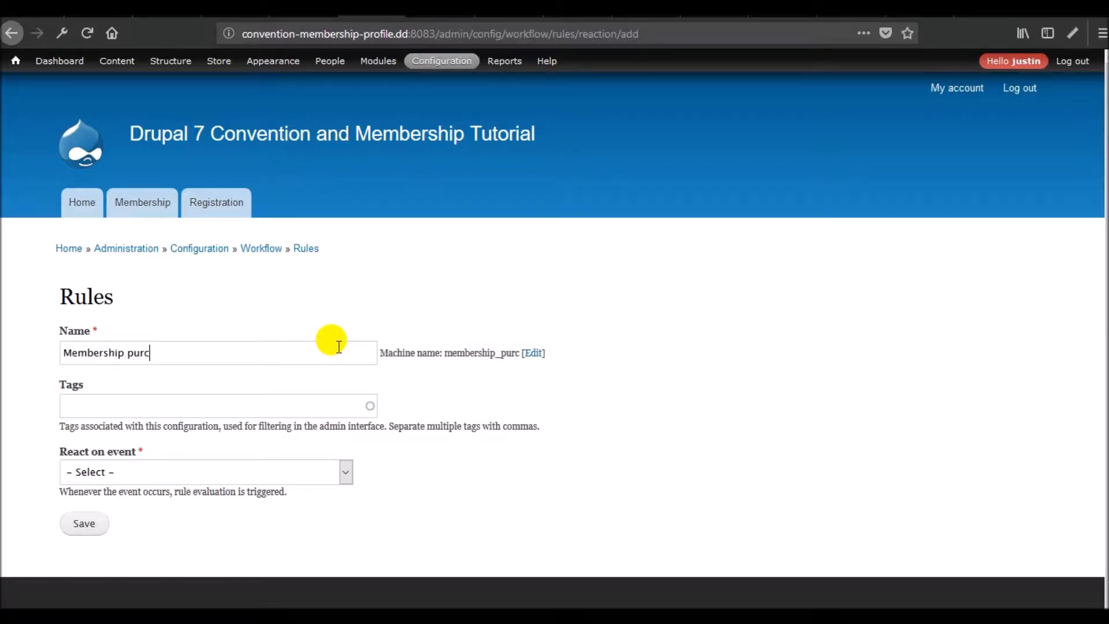
type("hase role granting")
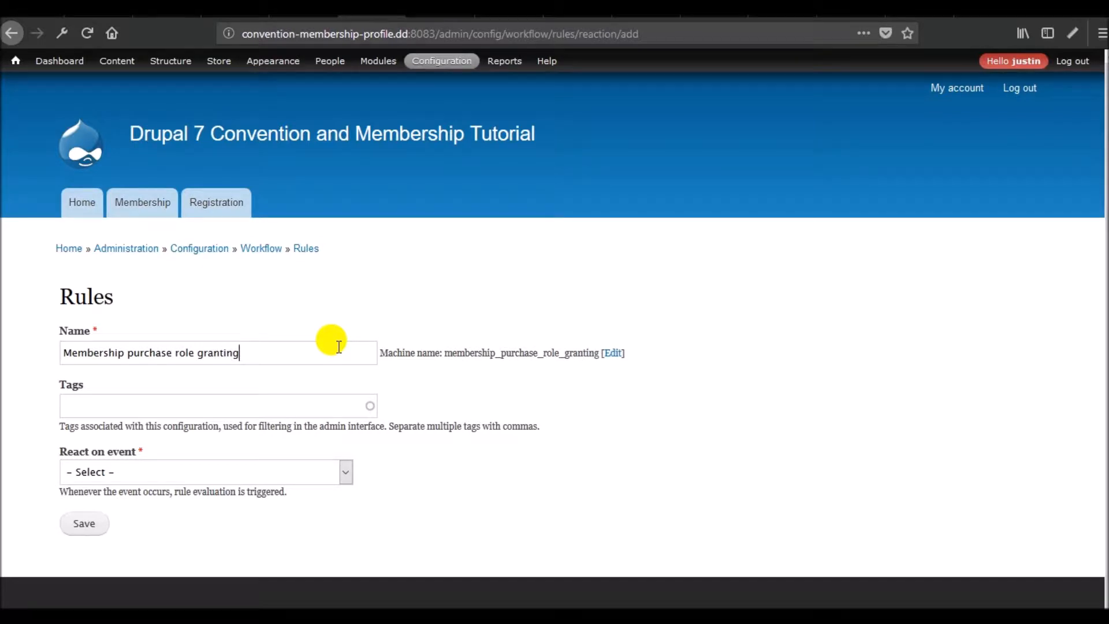
Make the new rule react on "Completing the checkout process" and save it
left_click(187, 471)
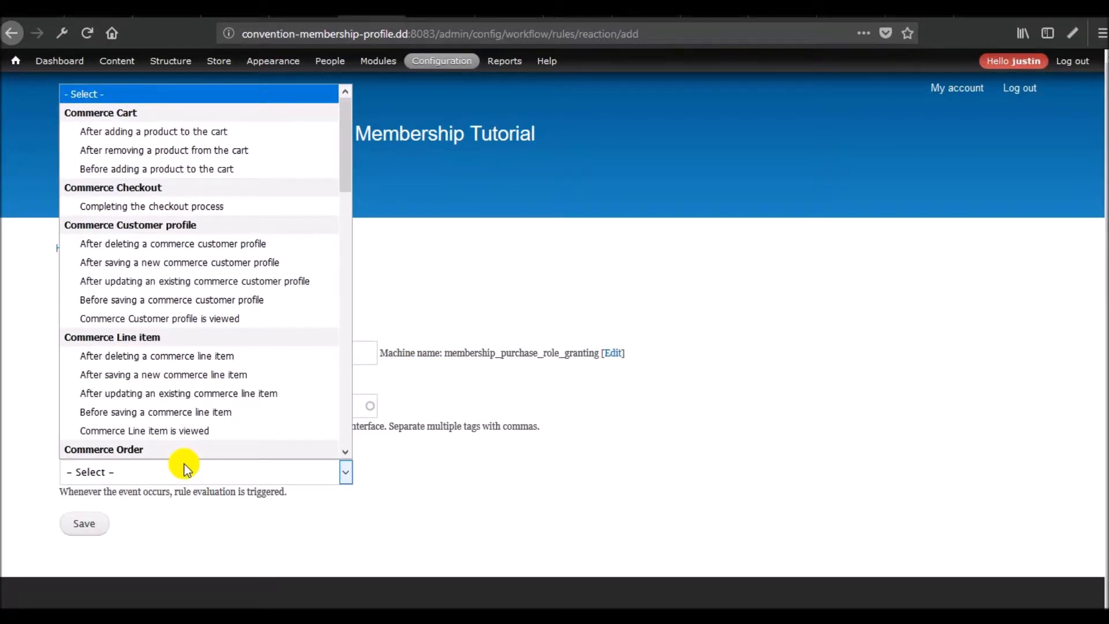
left_click(180, 471)
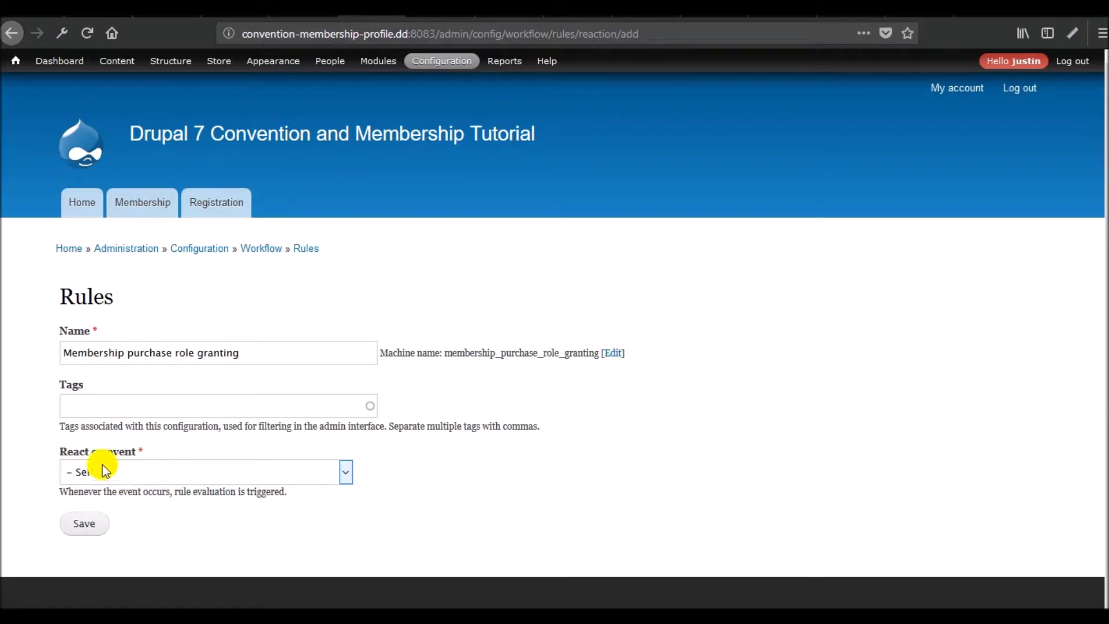
left_click(146, 469)
left_click_drag(344, 157, 321, 137)
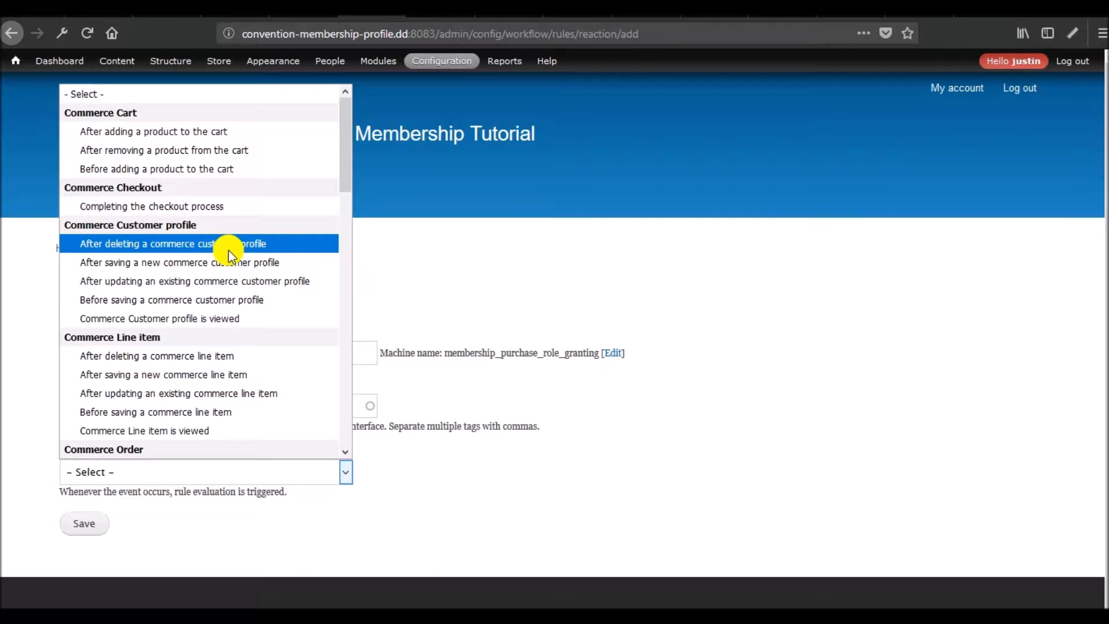
left_click(208, 206)
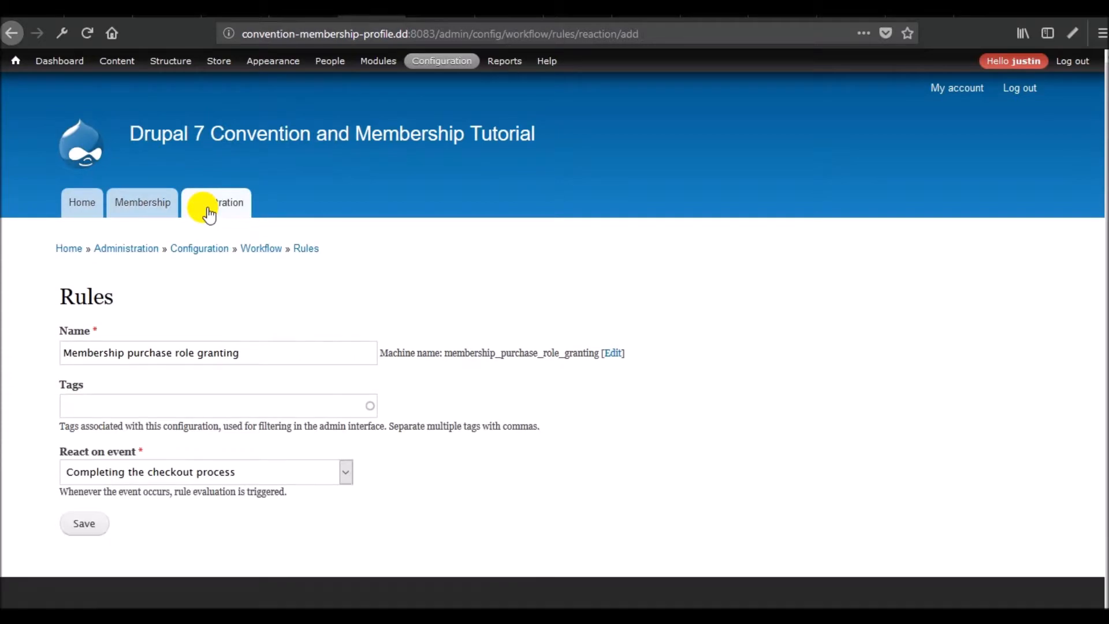
left_click(84, 526)
Add a condition of type "Order contains products of particular product types" to the membership rule and proceed to its settings
scroll(272, 445, "down", 5)
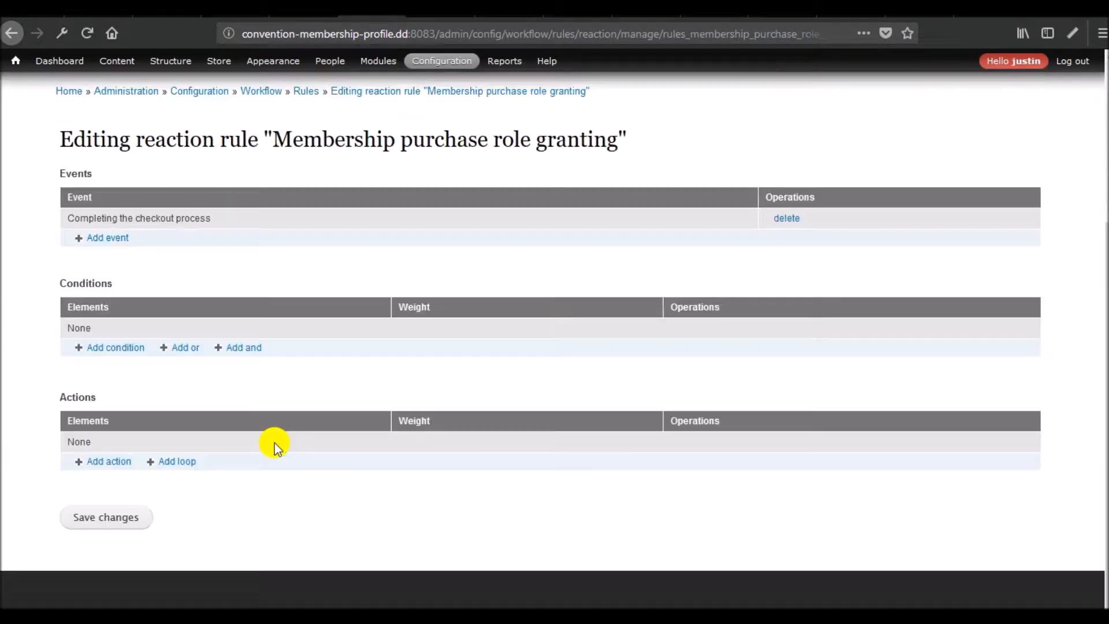
left_click(112, 321)
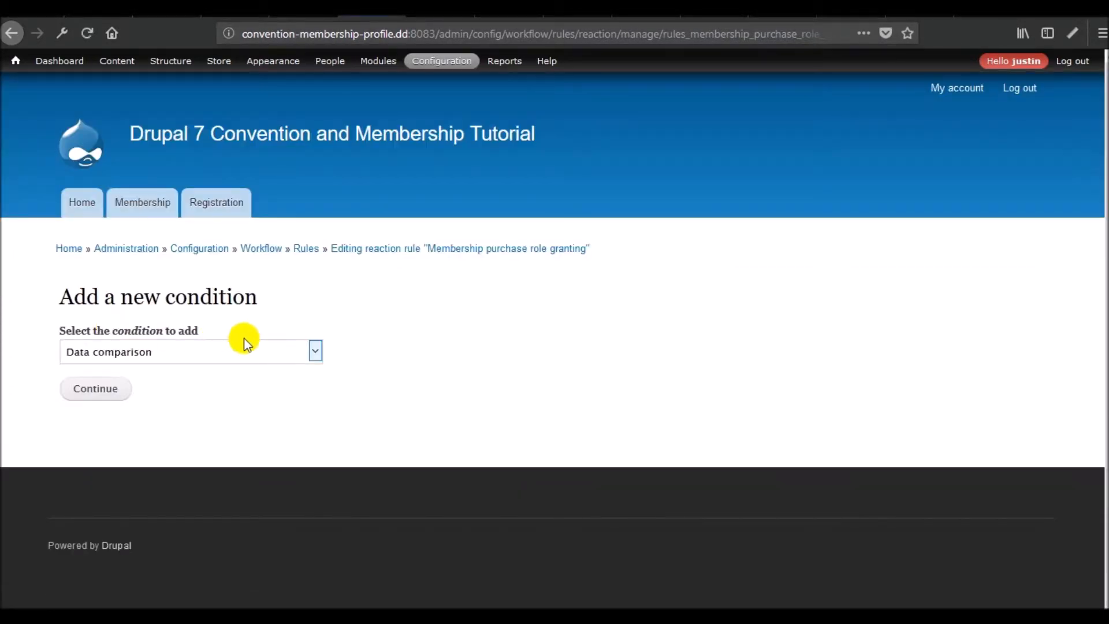
left_click(317, 352)
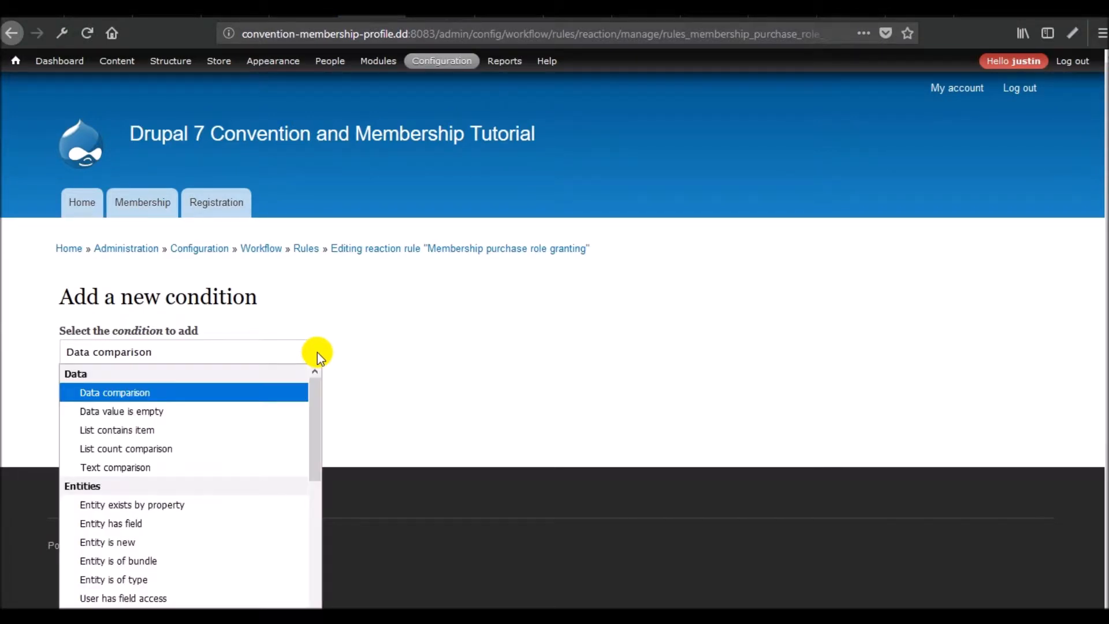
scroll(317, 336, "down", 1)
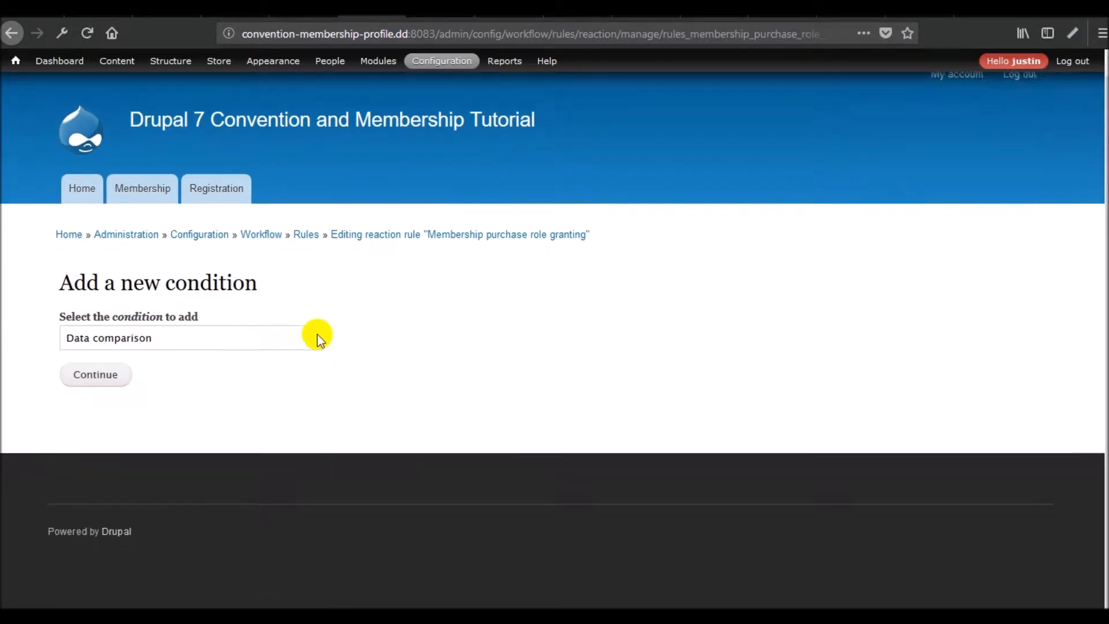
left_click(317, 328)
left_click_drag(314, 380, 309, 480)
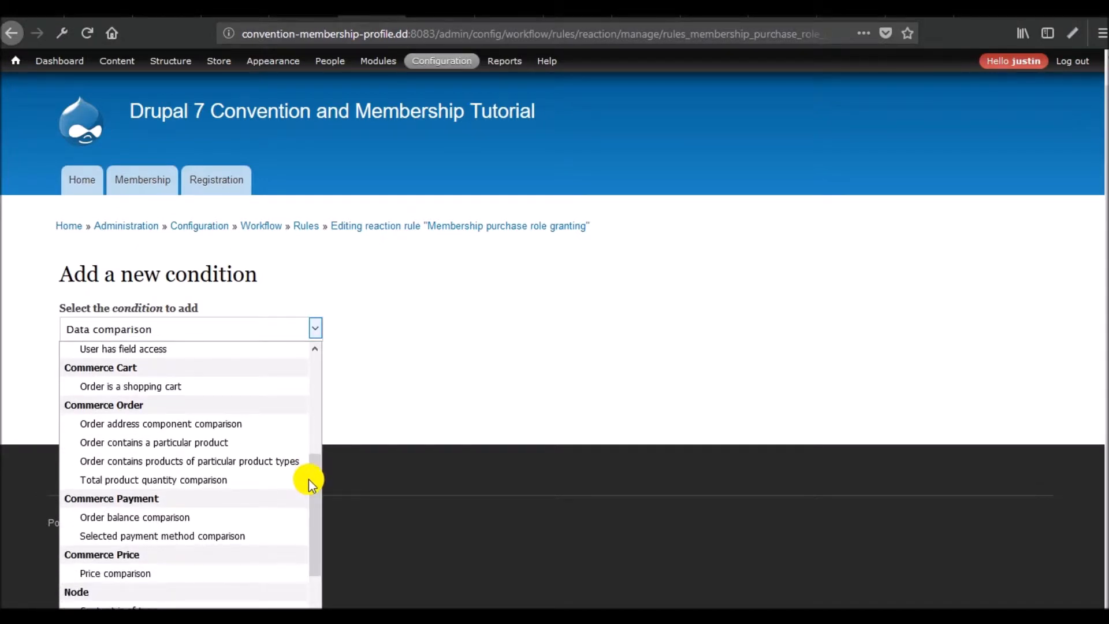
left_click(174, 459)
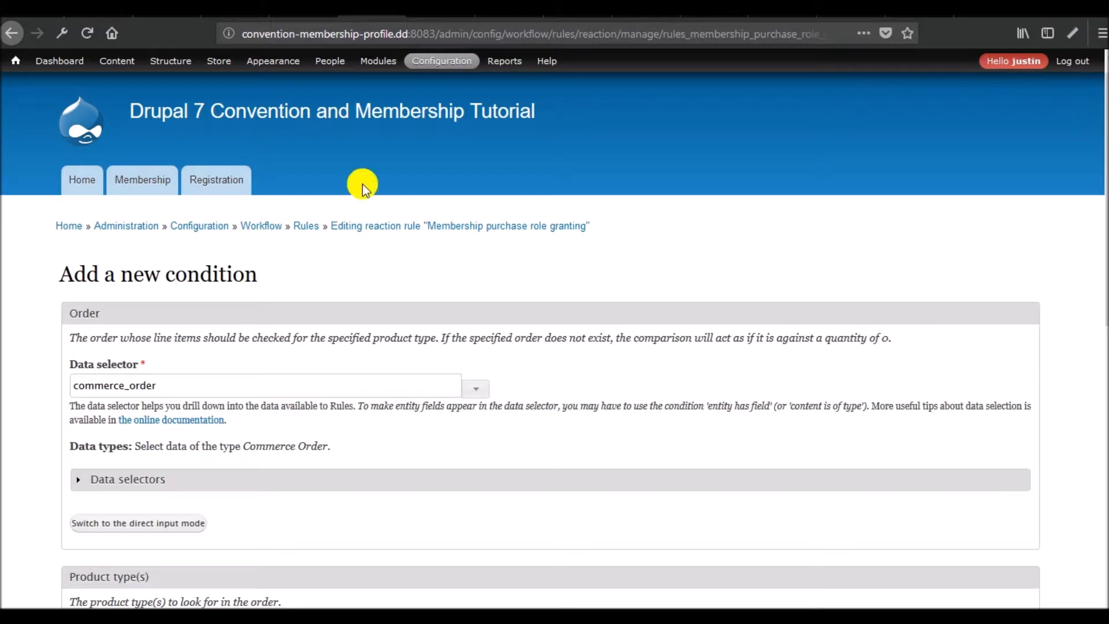
Open the site's content list in a separate browser tab and view the Organization Annual Membership product display
right_click(108, 65)
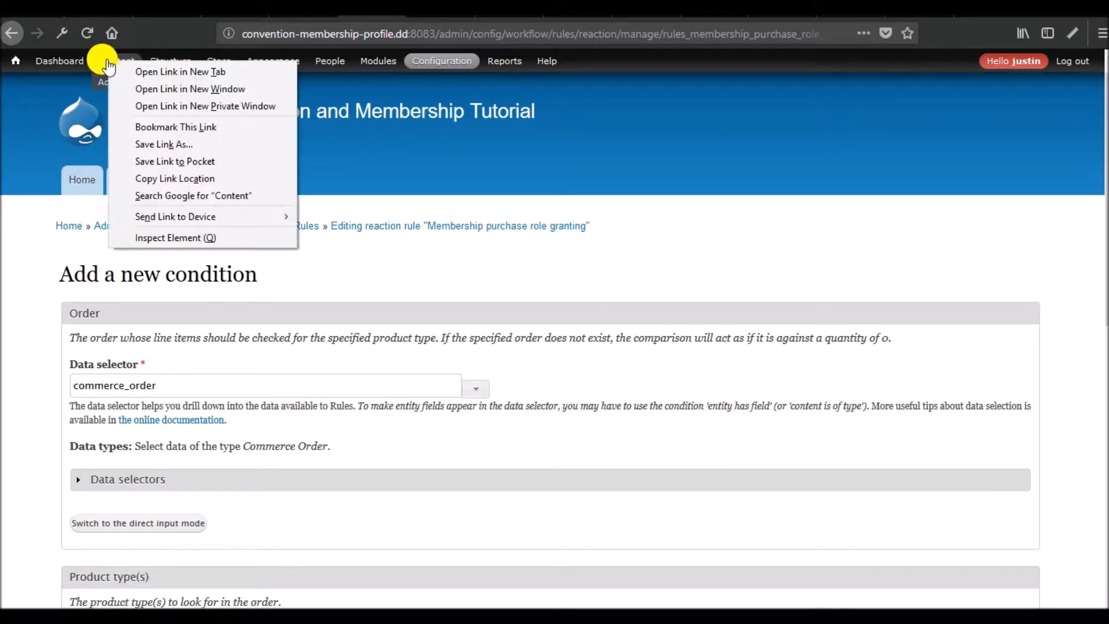
left_click(136, 74)
left_click(408, 14)
scroll(380, 307, "down", 5)
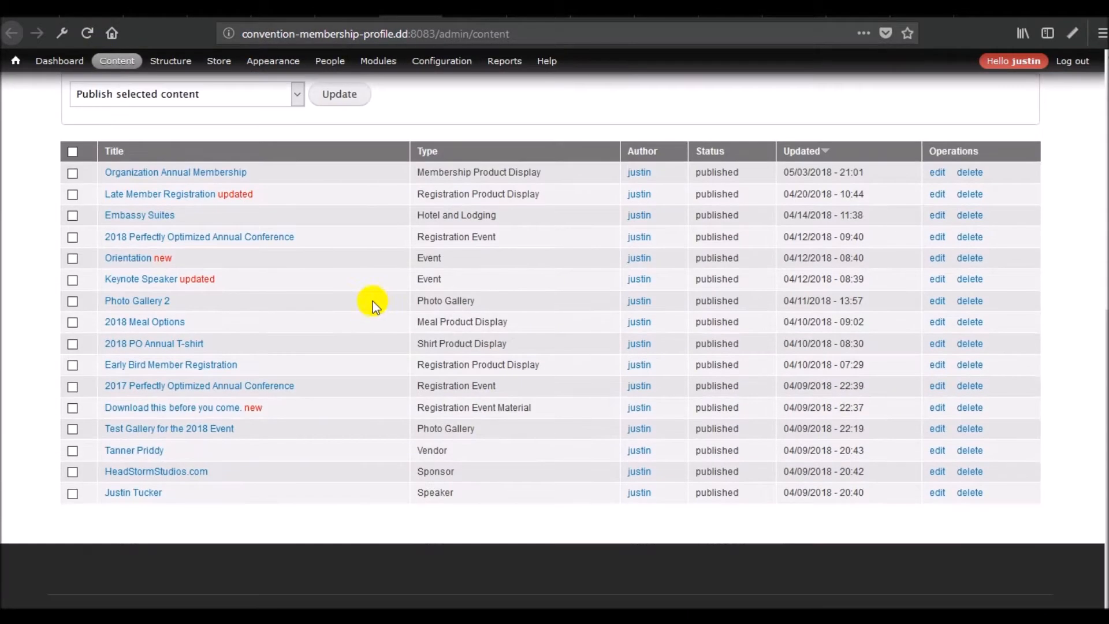
left_click(213, 173)
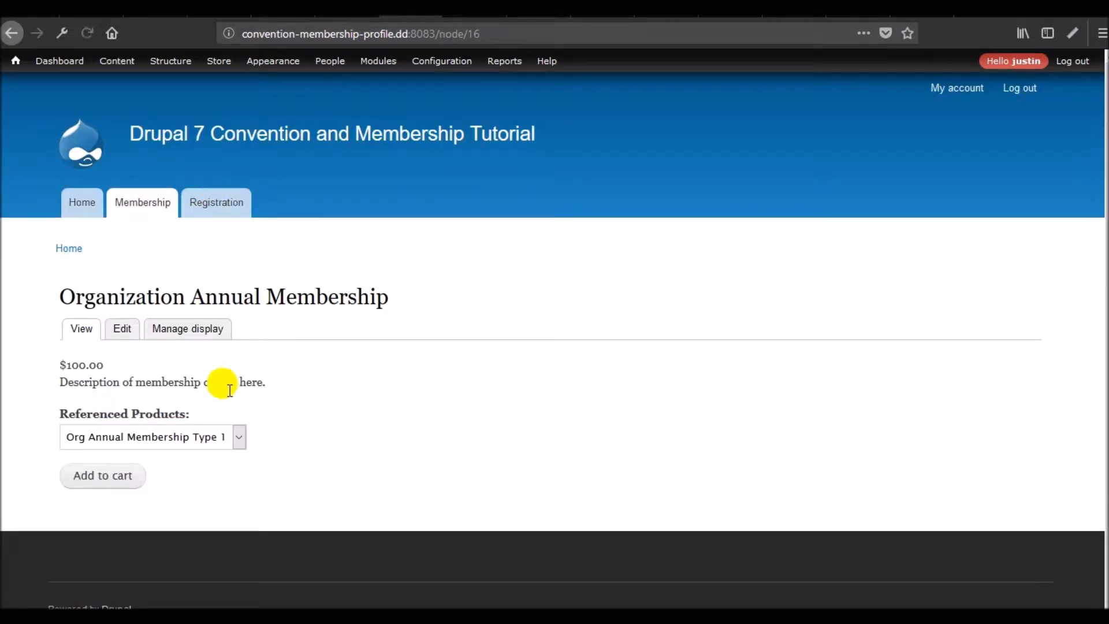
Compare Org Annual Membership Type 1 and Type 2 among the referenced products on the Organization Annual Membership page
left_click(236, 436)
left_click(220, 479)
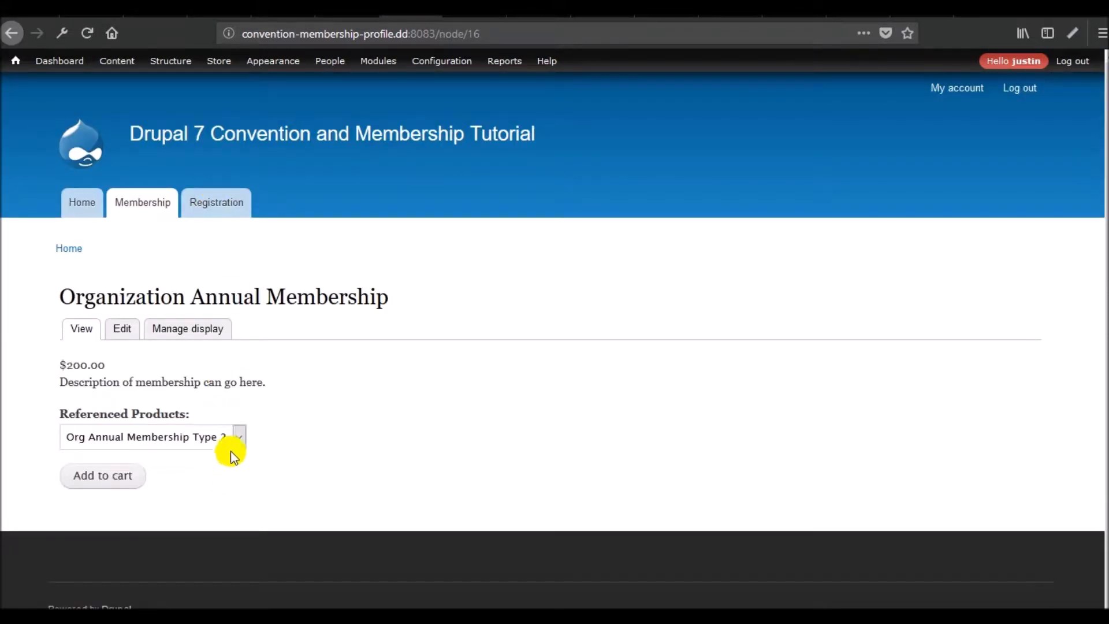
left_click(237, 438)
left_click(209, 475)
left_click(223, 442)
left_click(211, 460)
left_click(196, 438)
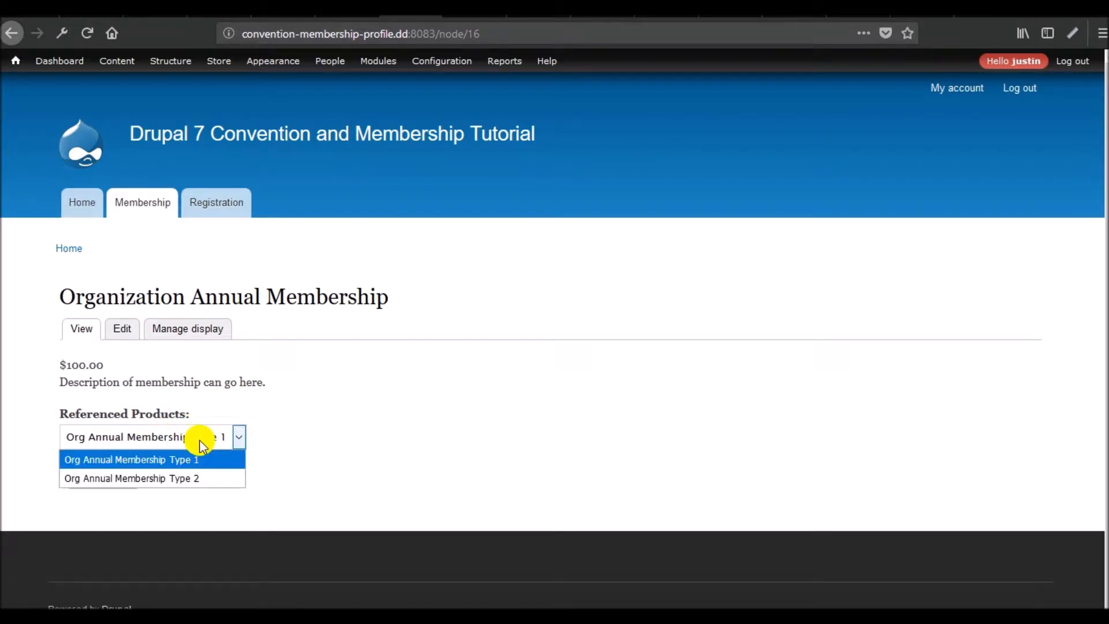
left_click(194, 475)
left_click(228, 439)
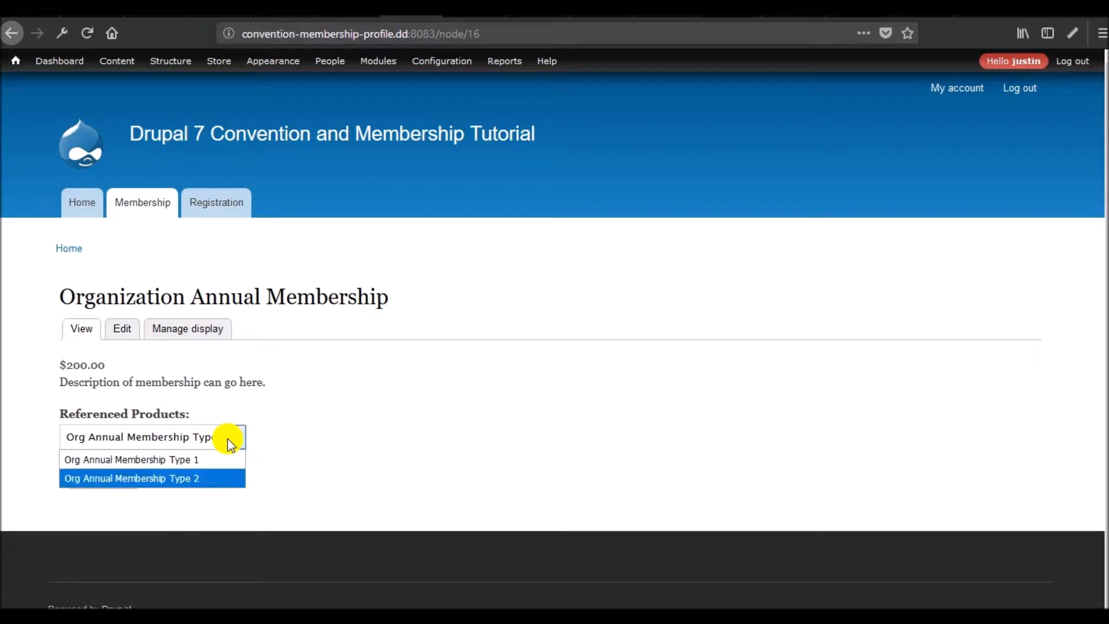
left_click(189, 459)
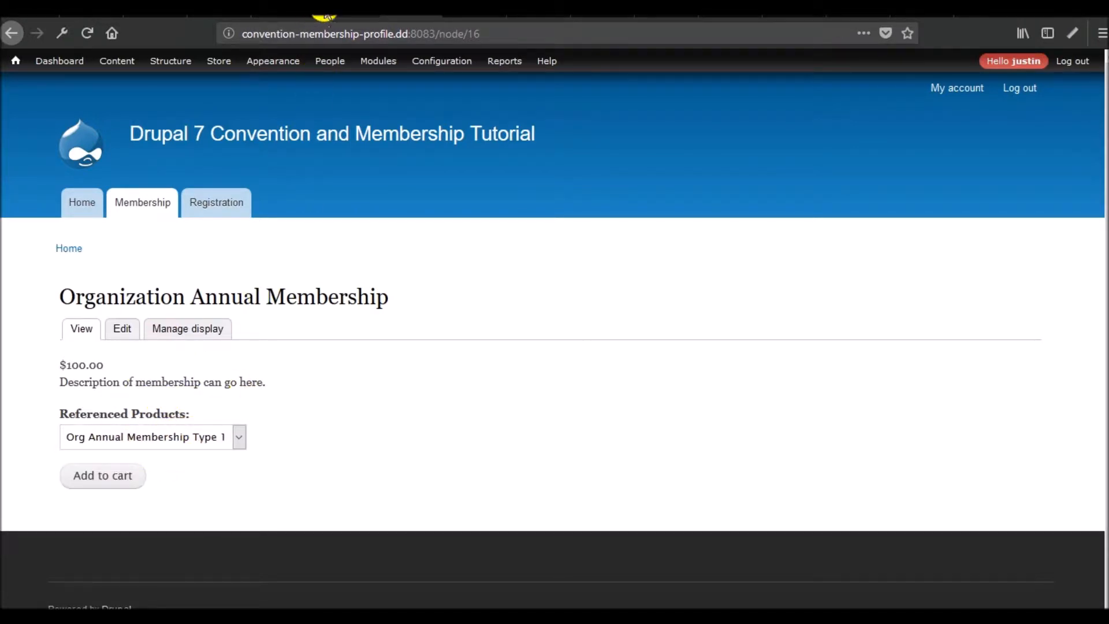
Return to the rule's condition settings, choose Membership as the product type to look for, and save the condition
left_click(341, 6)
scroll(242, 424, "down", 5)
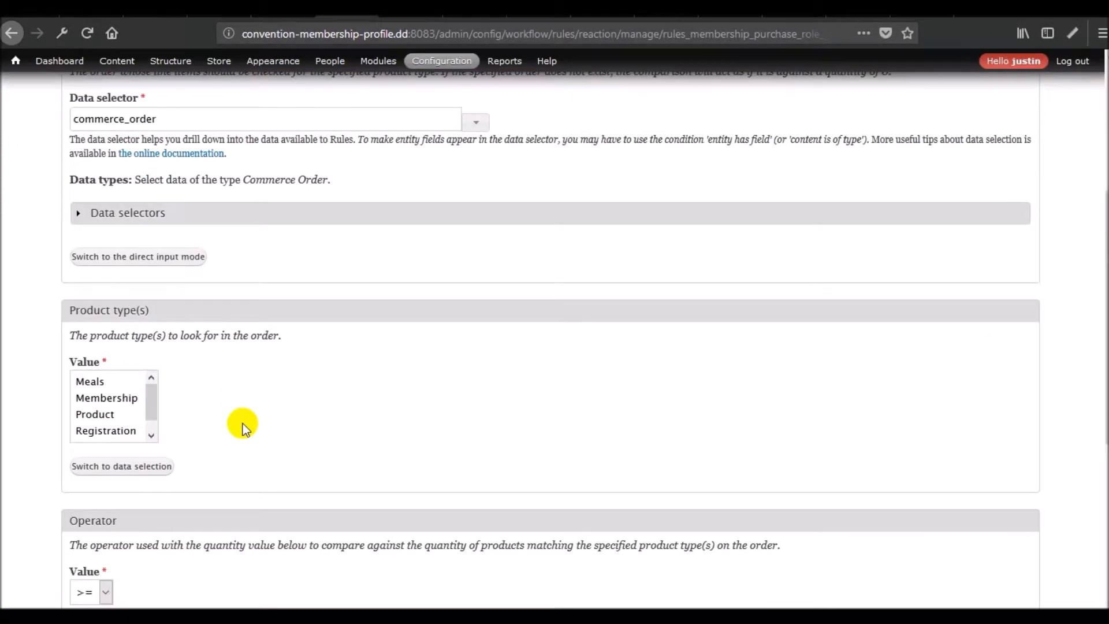
left_click(110, 397)
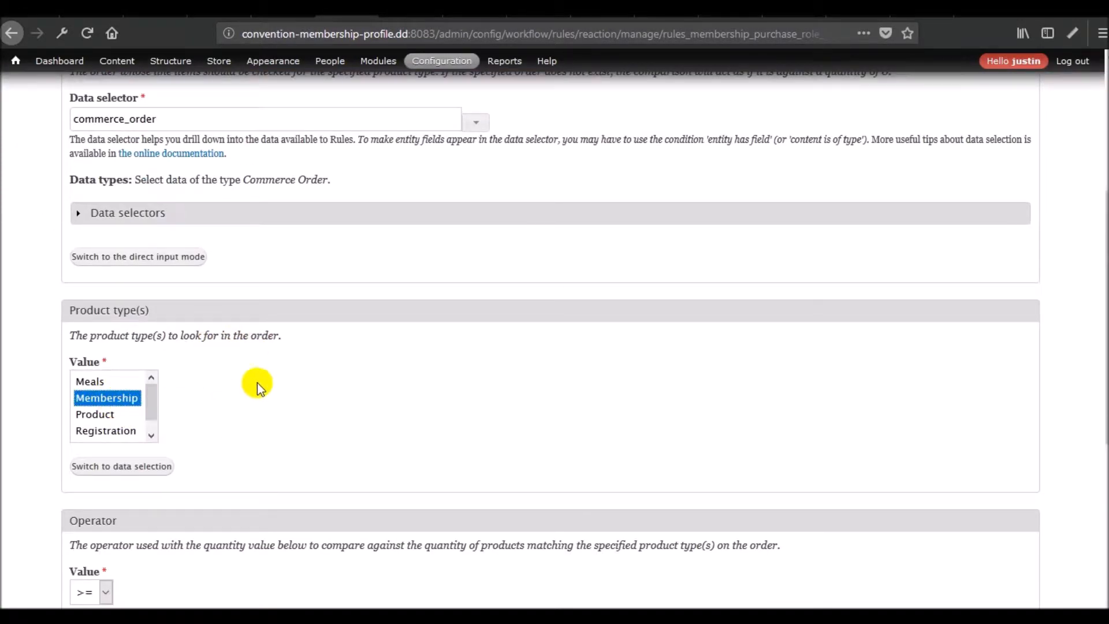
scroll(257, 382, "down", 3)
scroll(258, 382, "down", 3)
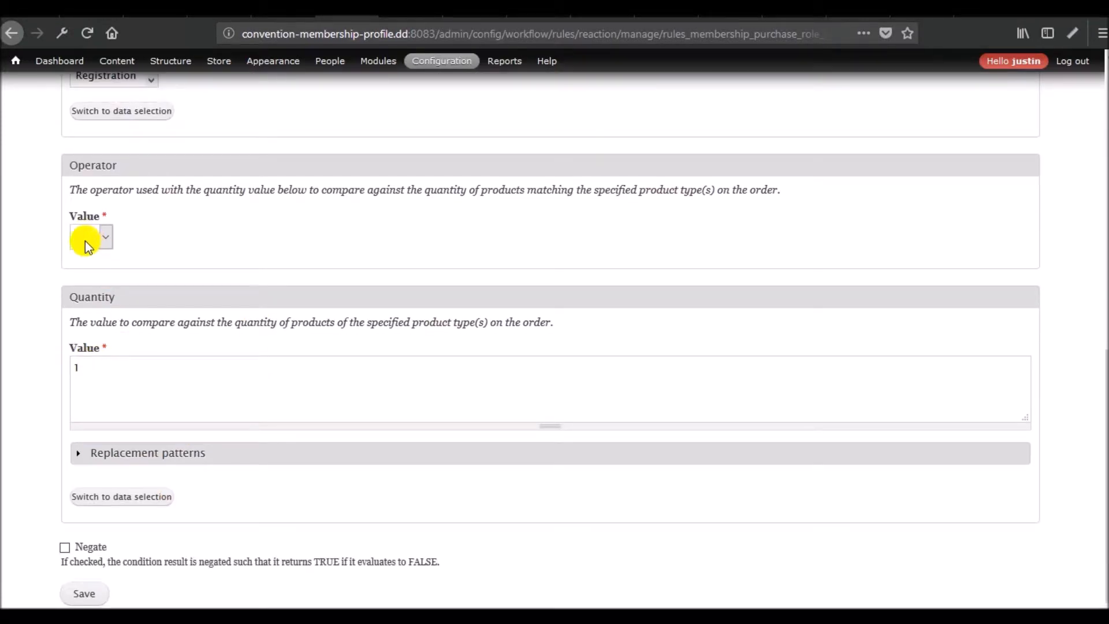
left_click(82, 594)
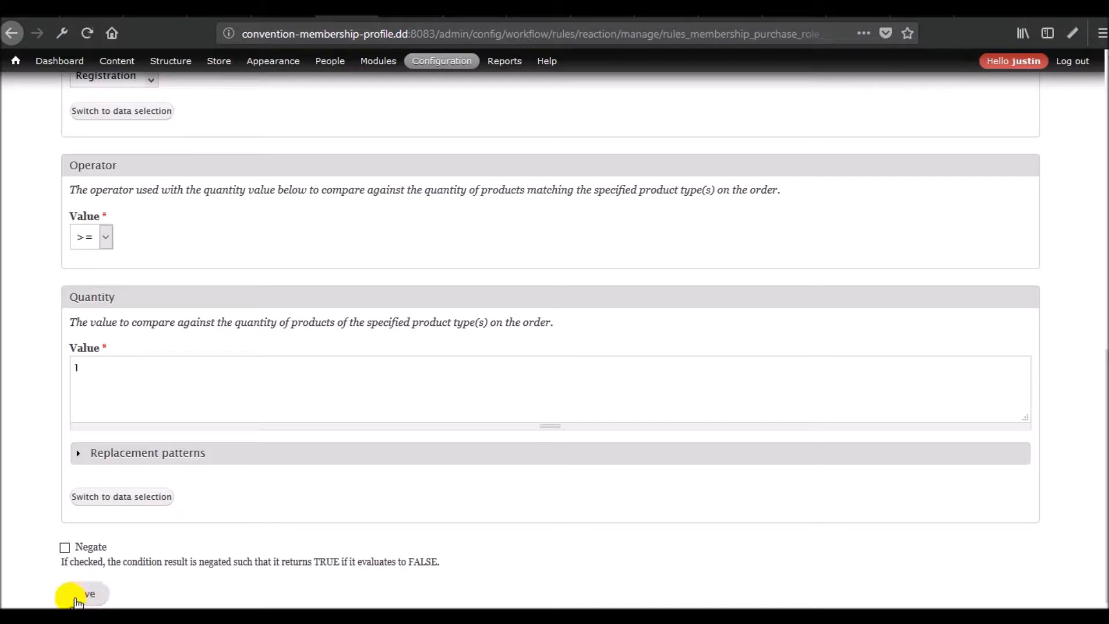
Add an action of type "Add user role" to the membership rule and proceed to its settings
scroll(37, 439, "down", 5)
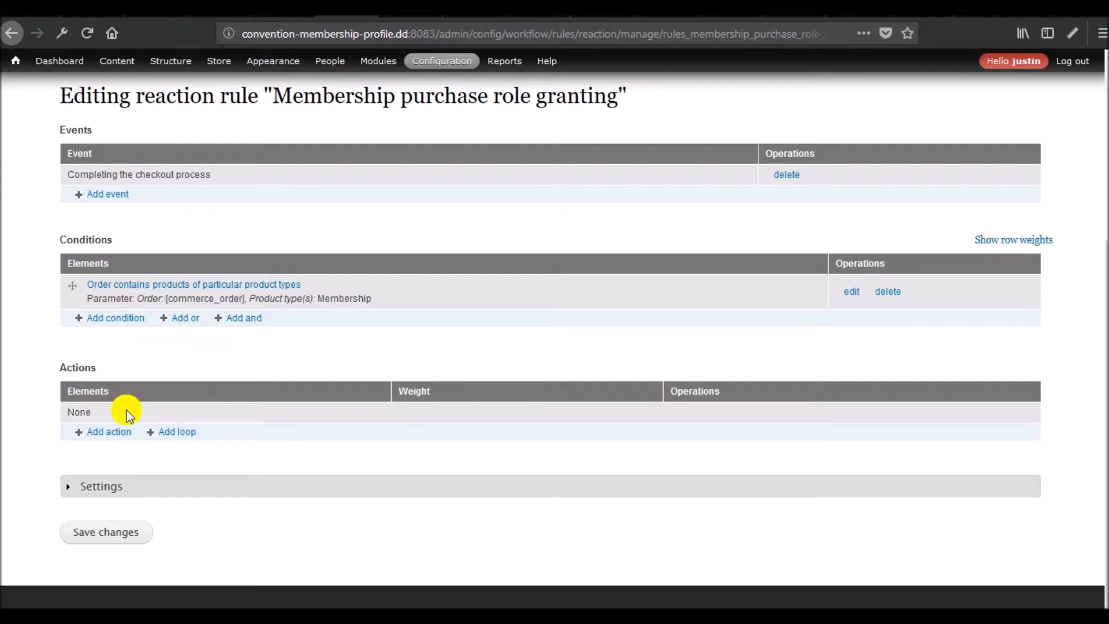
left_click(114, 434)
left_click(209, 355)
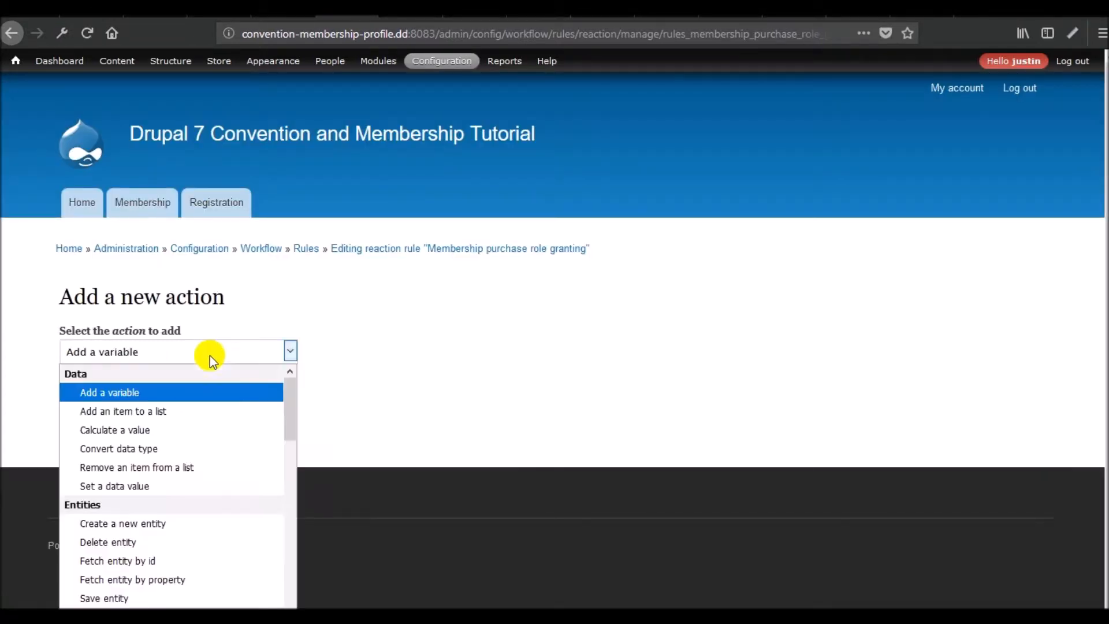
scroll(206, 411, "down", 10)
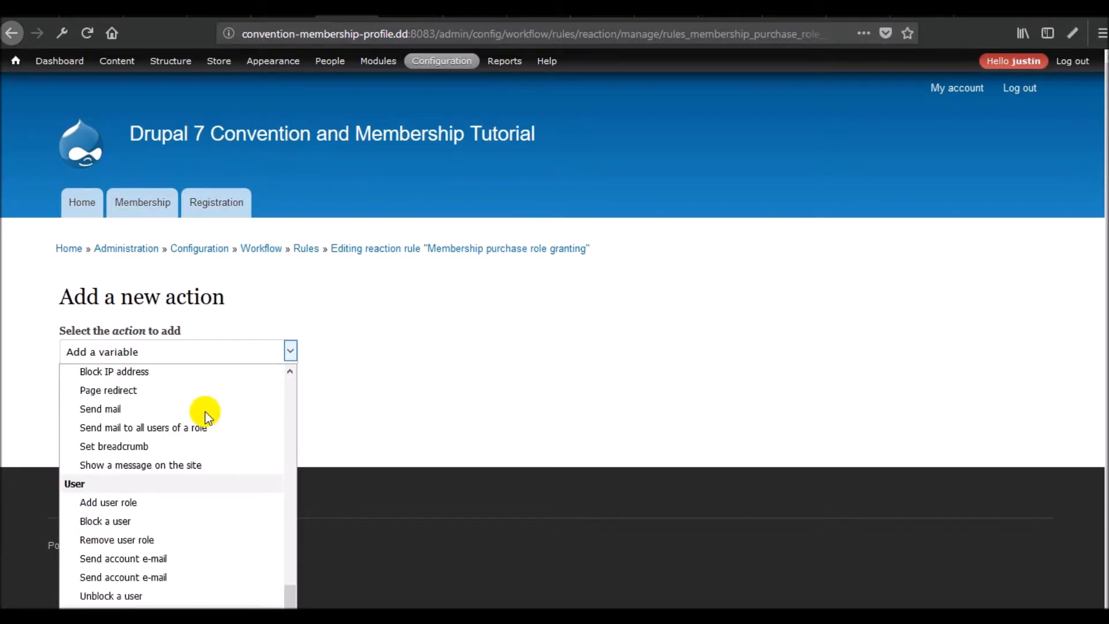
left_click(132, 503)
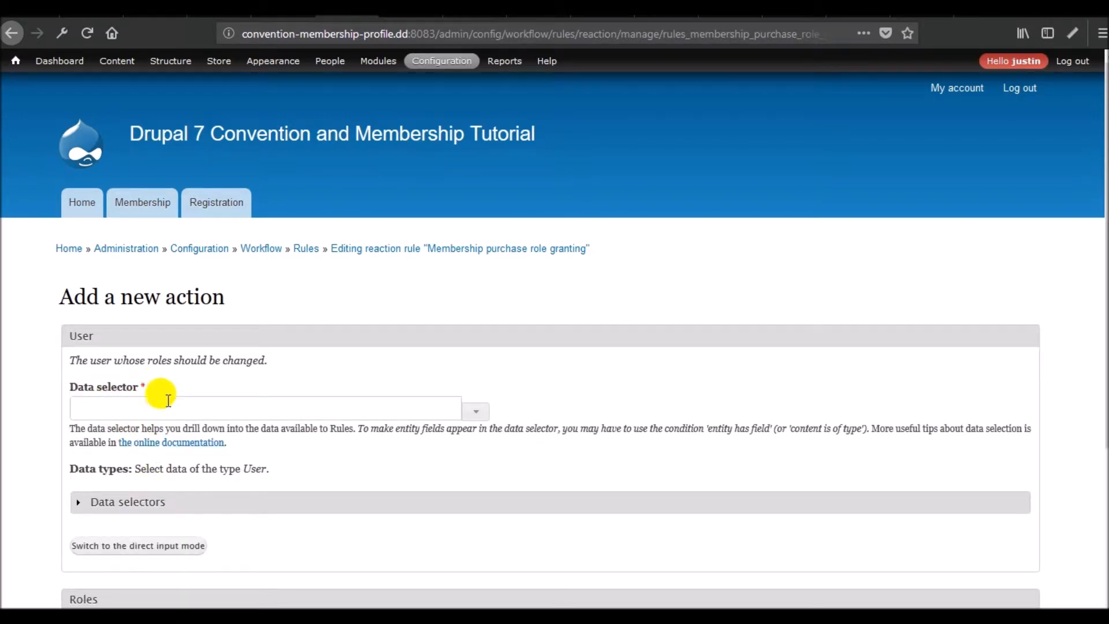
Examine the available data selectors for the user whose roles should be changed, including the order owner entries
left_click(120, 500)
scroll(186, 448, "down", 3)
scroll(185, 413, "up", 3)
scroll(173, 411, "down", 2)
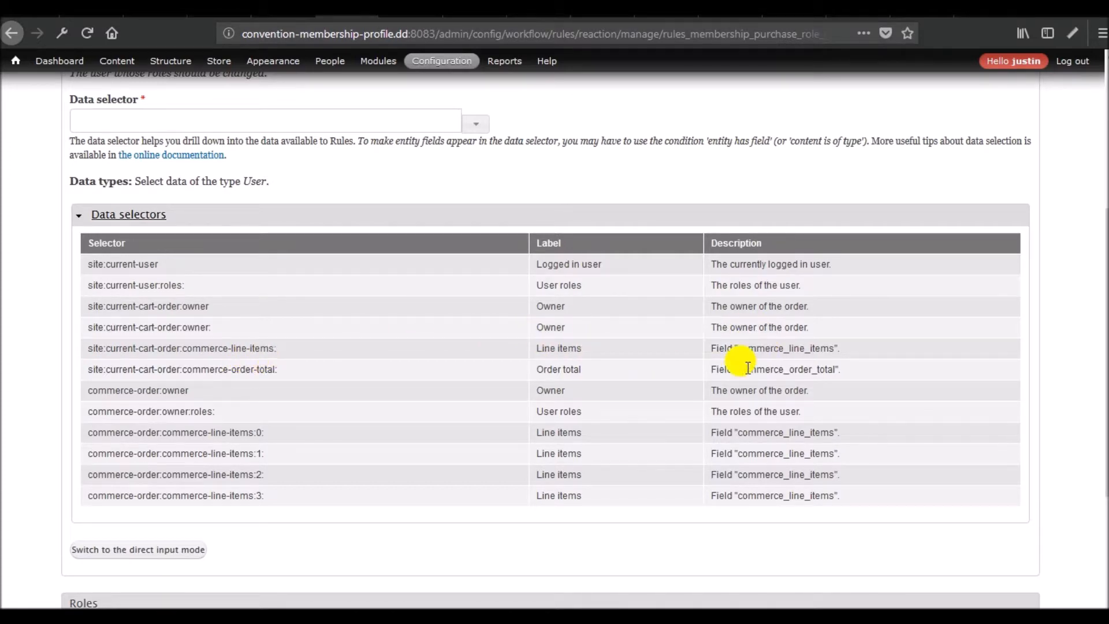
left_click(146, 215)
scroll(147, 244, "up", 5)
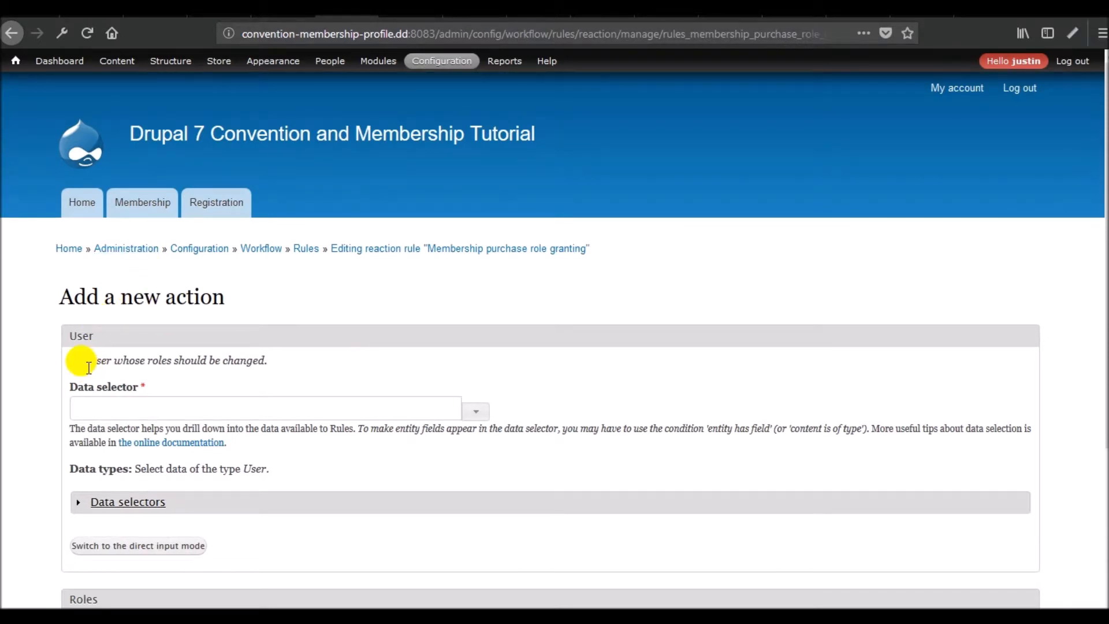
left_click(176, 408)
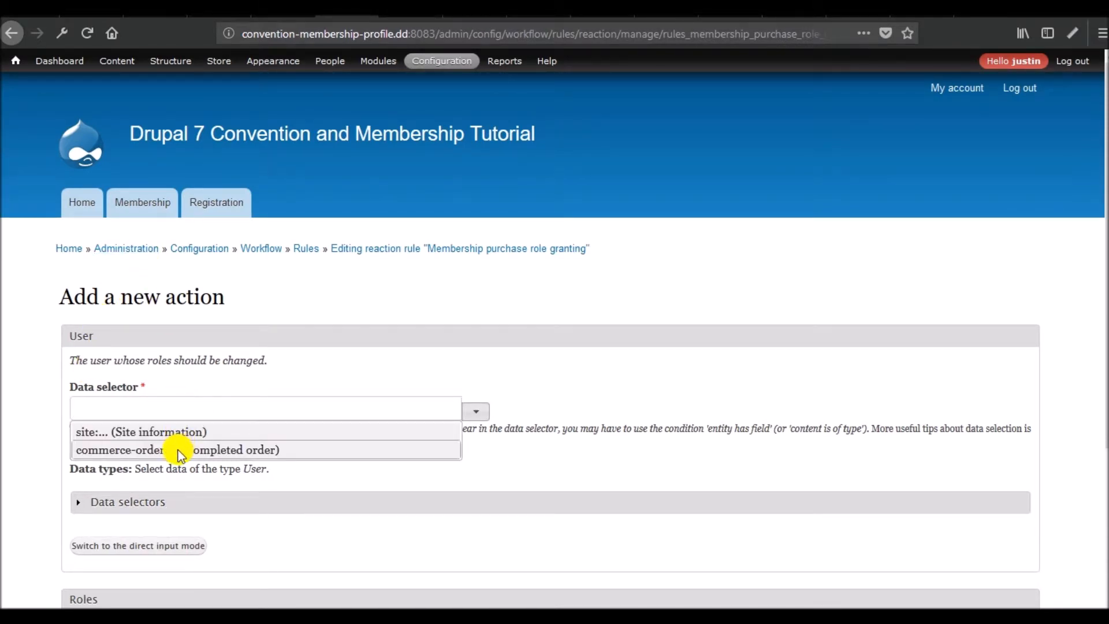
left_click(149, 500)
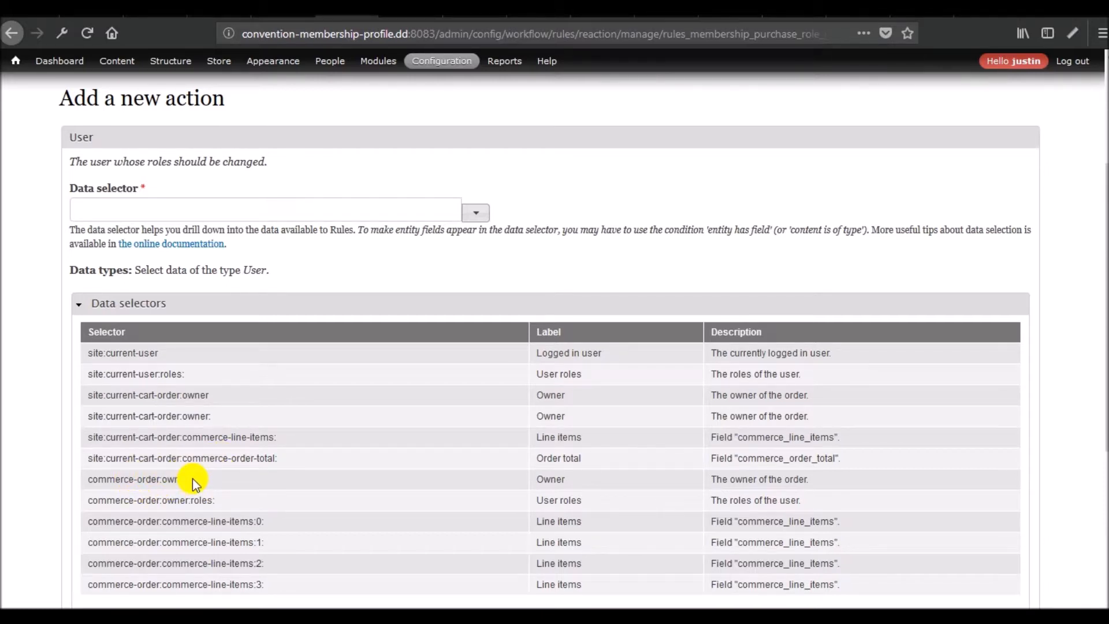
left_click_drag(192, 478, 83, 482)
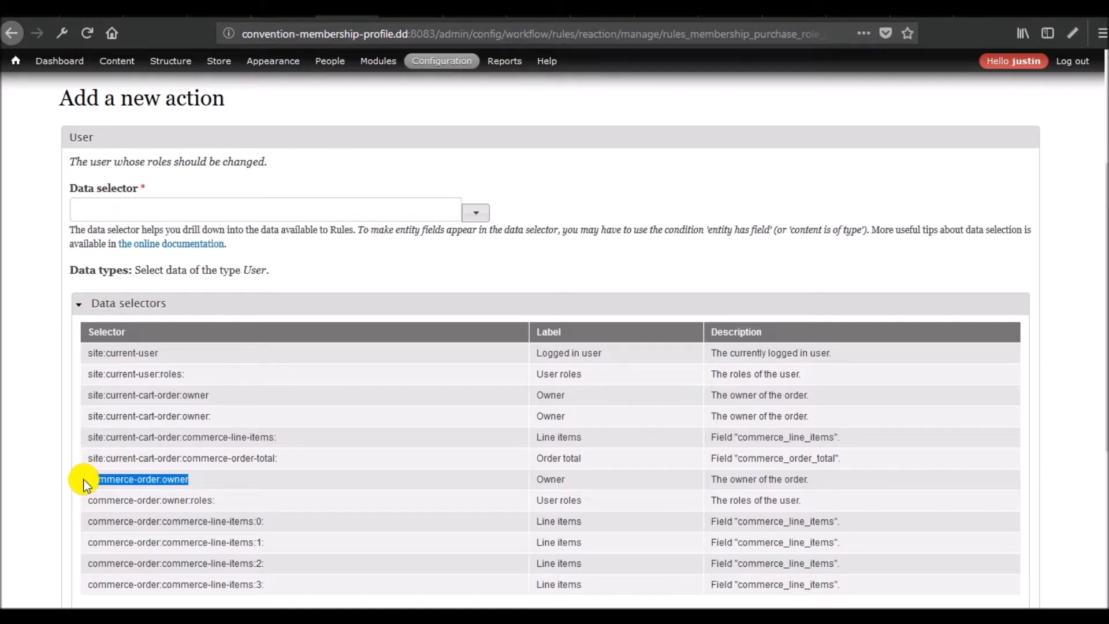
Set the data selector for the action's user to commerce-order:owner
left_click(186, 206)
type("comm")
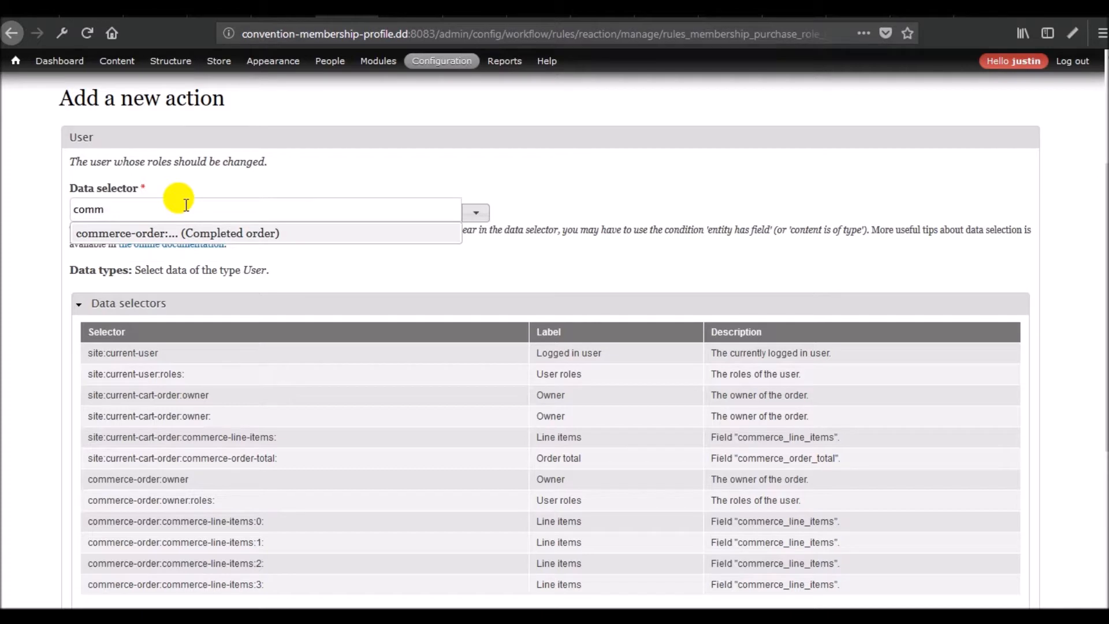
left_click(192, 229)
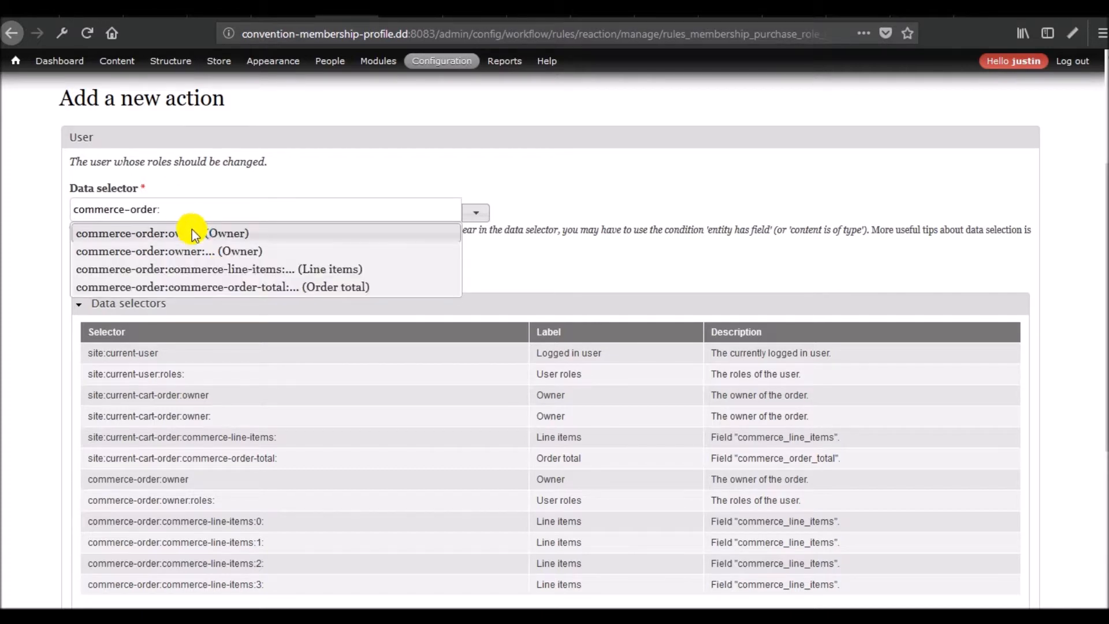
left_click(210, 252)
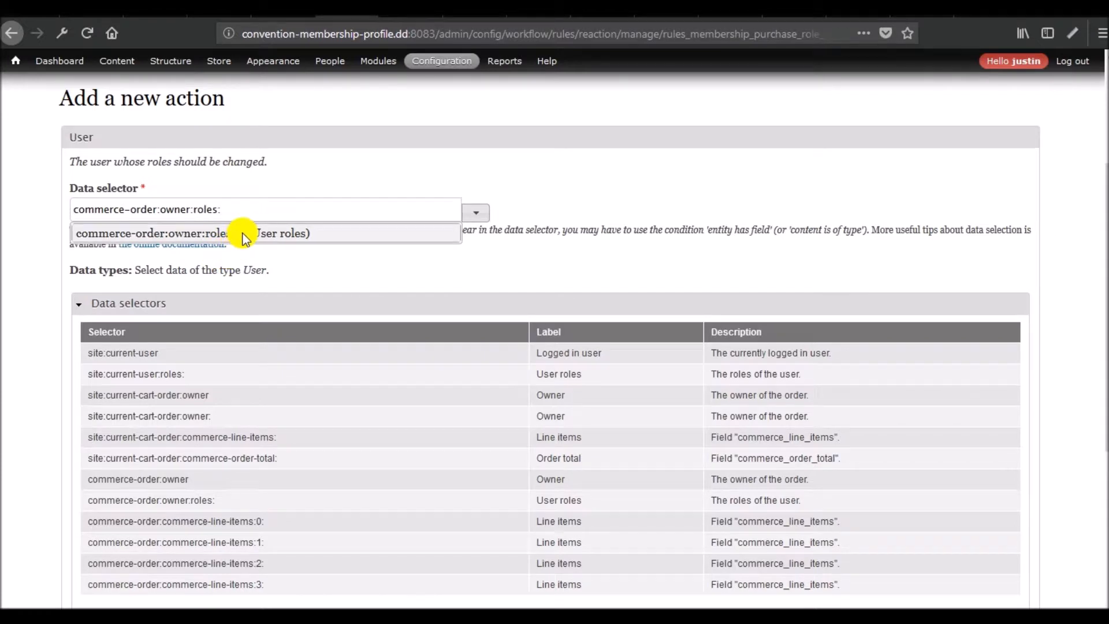
left_click(243, 233)
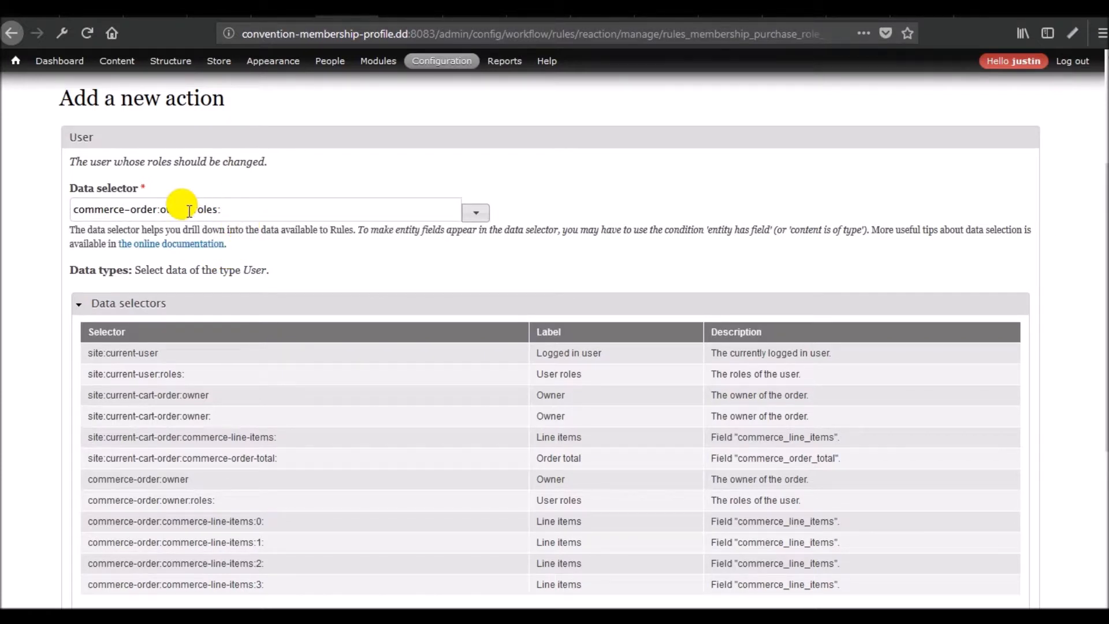
left_click_drag(186, 209, 281, 206)
key("BackSpace")
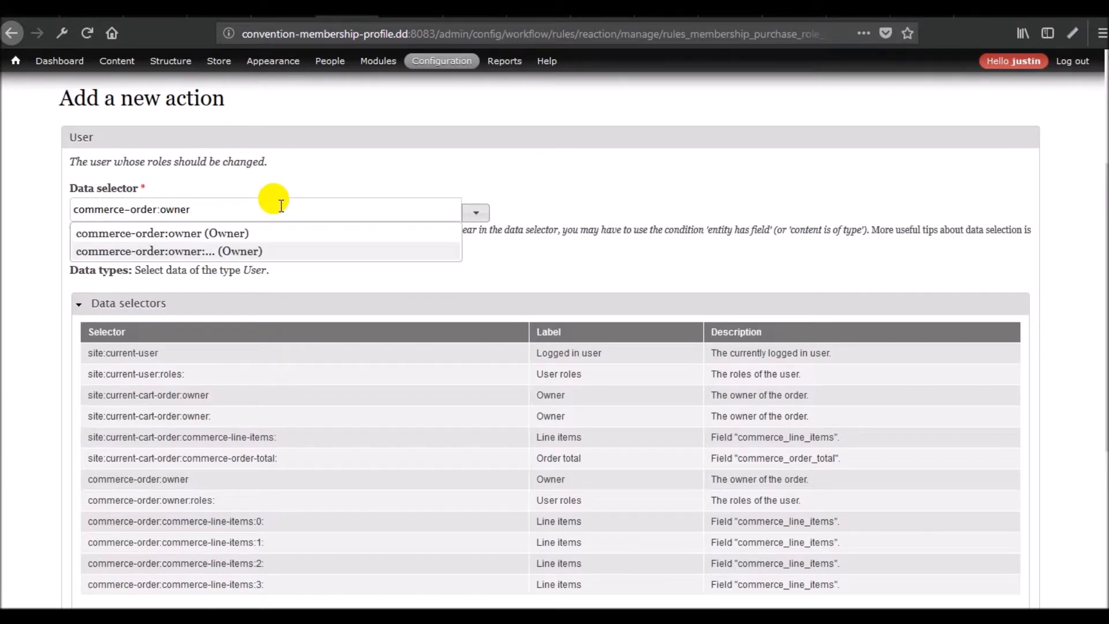
left_click(267, 231)
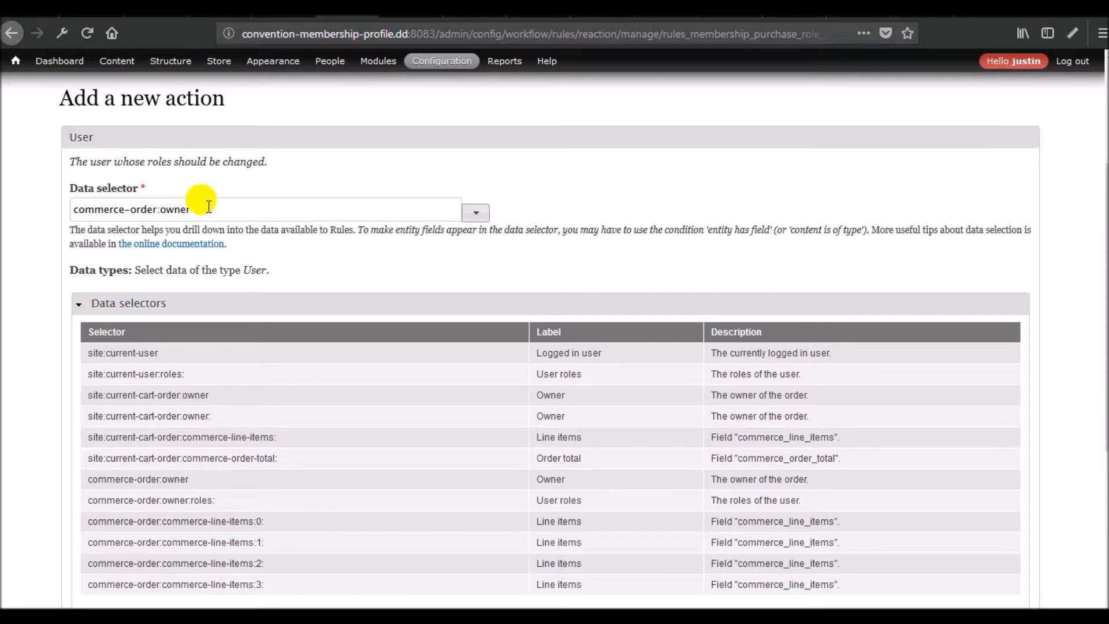
Choose member as the role to grant and save the "Add user role" action
left_click(116, 301)
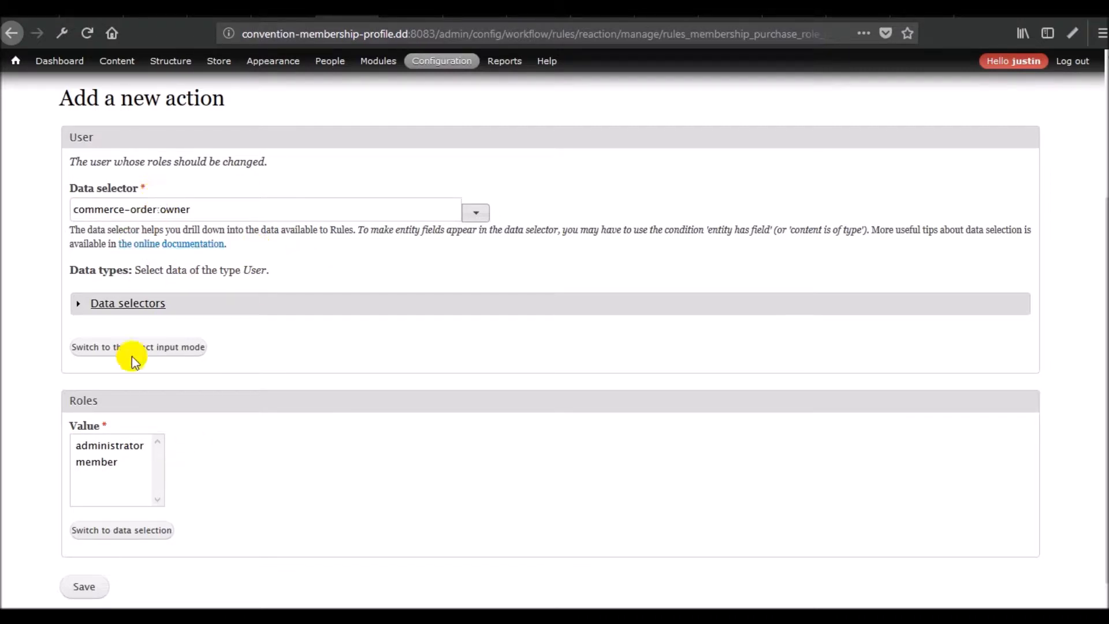
left_click(96, 462)
left_click(87, 589)
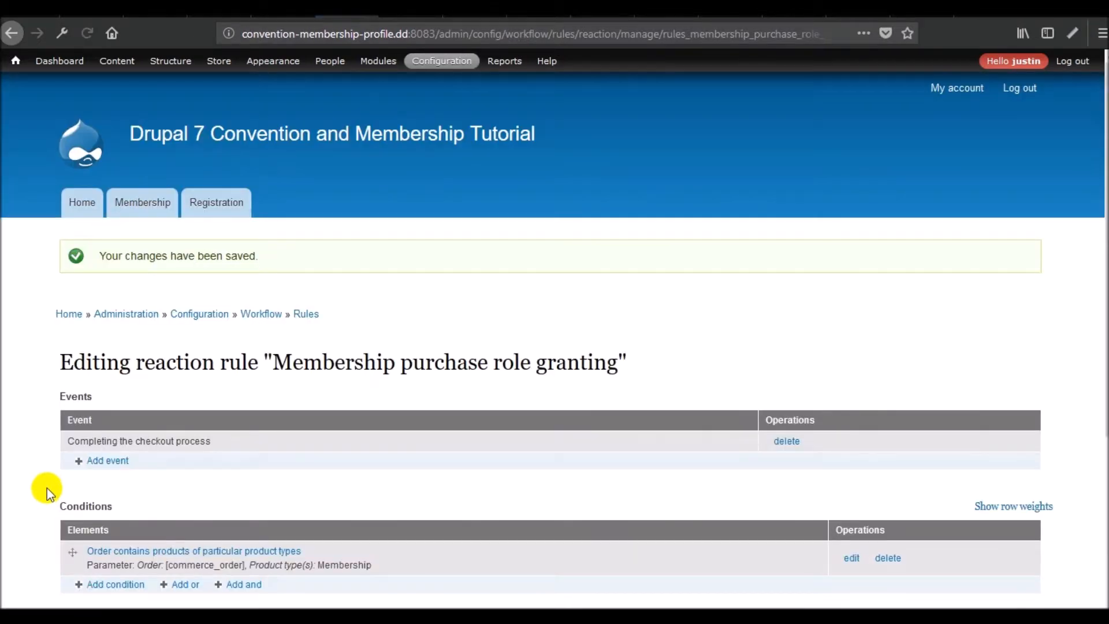
Add a second action of type "Calculate a value" to the rule and go to the data selector of its first input value
scroll(47, 488, "down", 5)
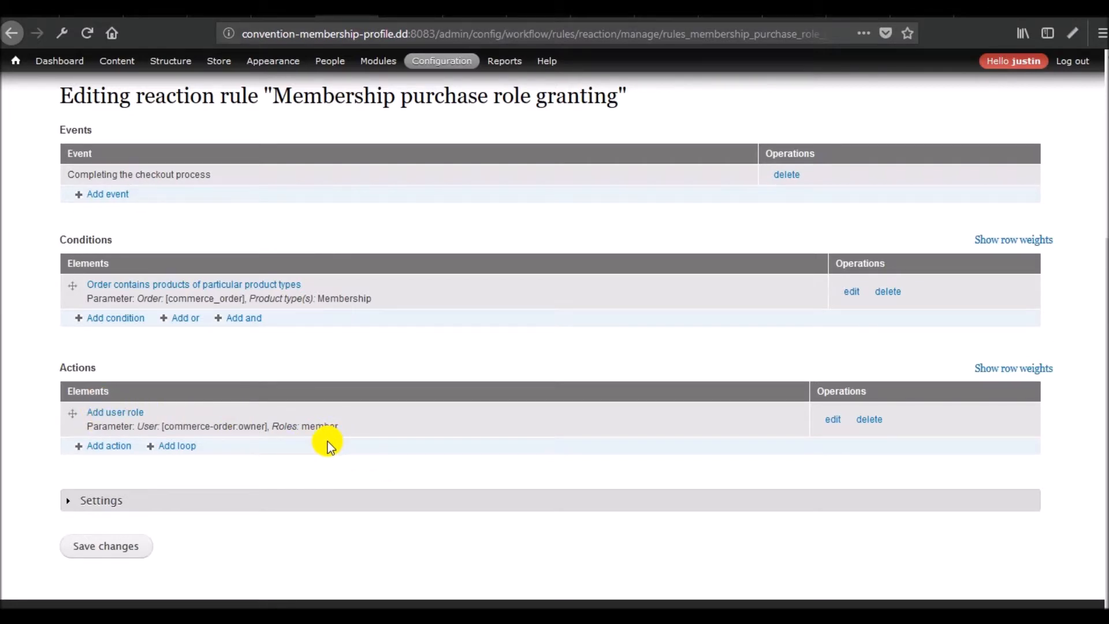
left_click(110, 446)
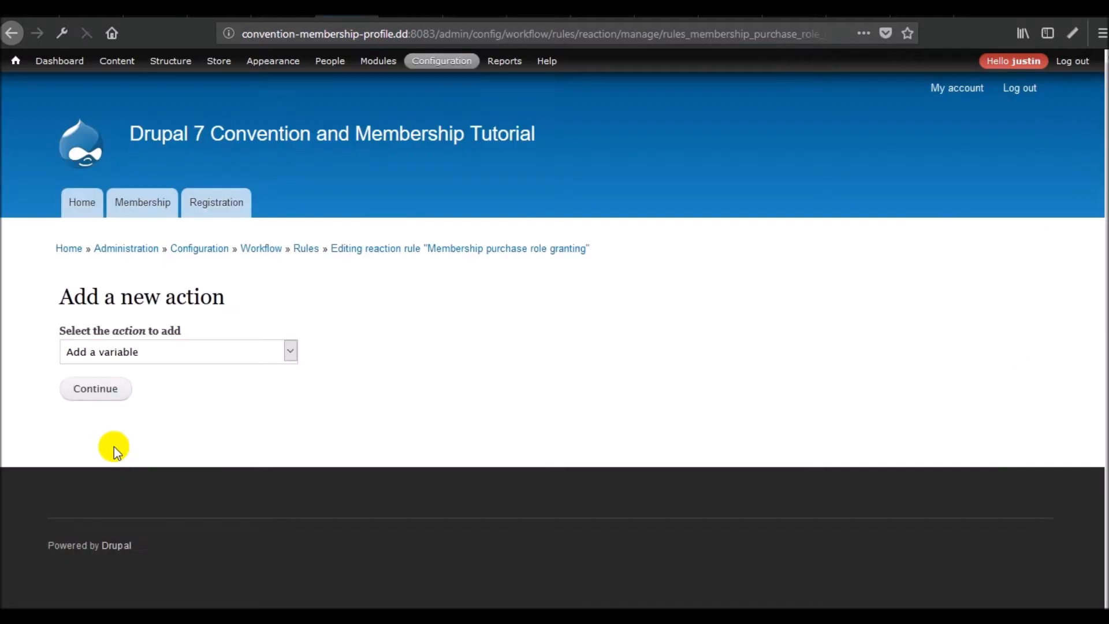
left_click(291, 351)
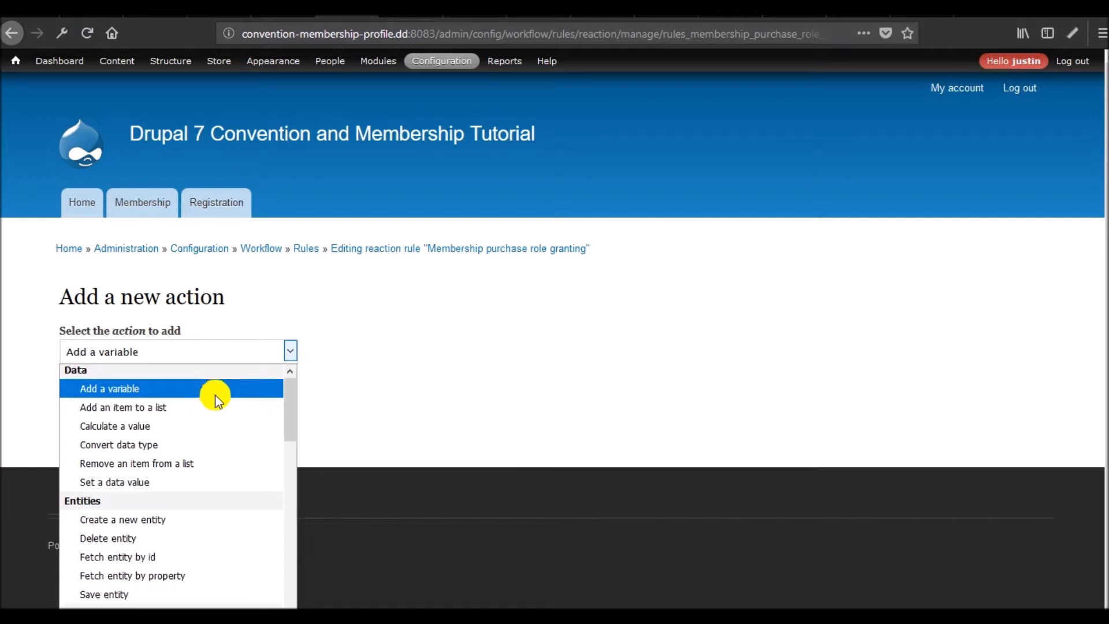
scroll(216, 396, "down", 2)
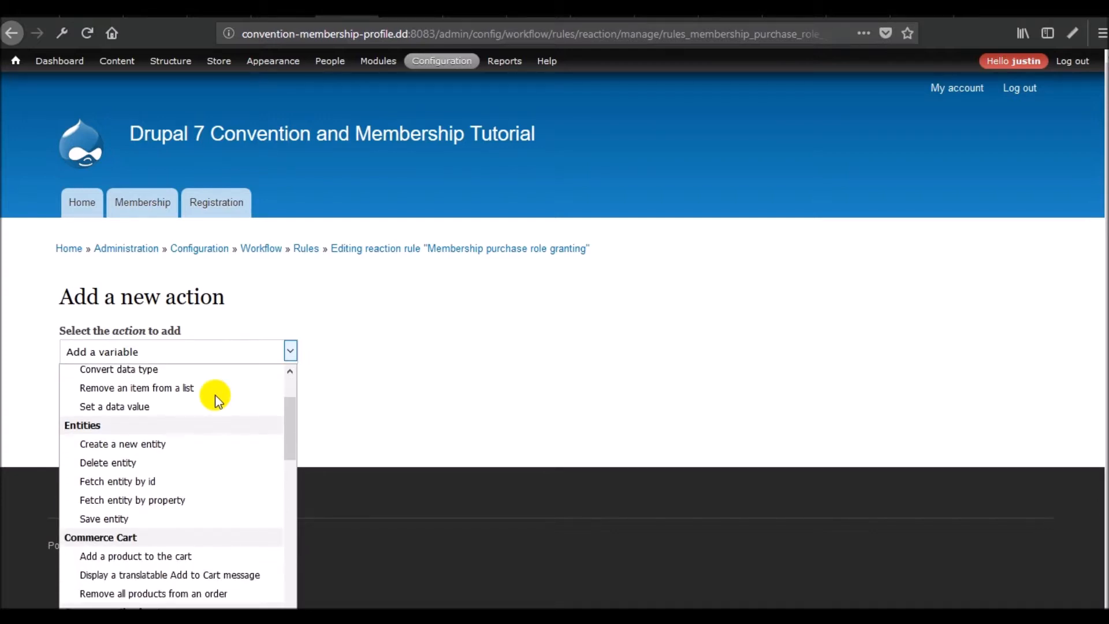
scroll(216, 396, "down", 5)
scroll(216, 397, "down", 10)
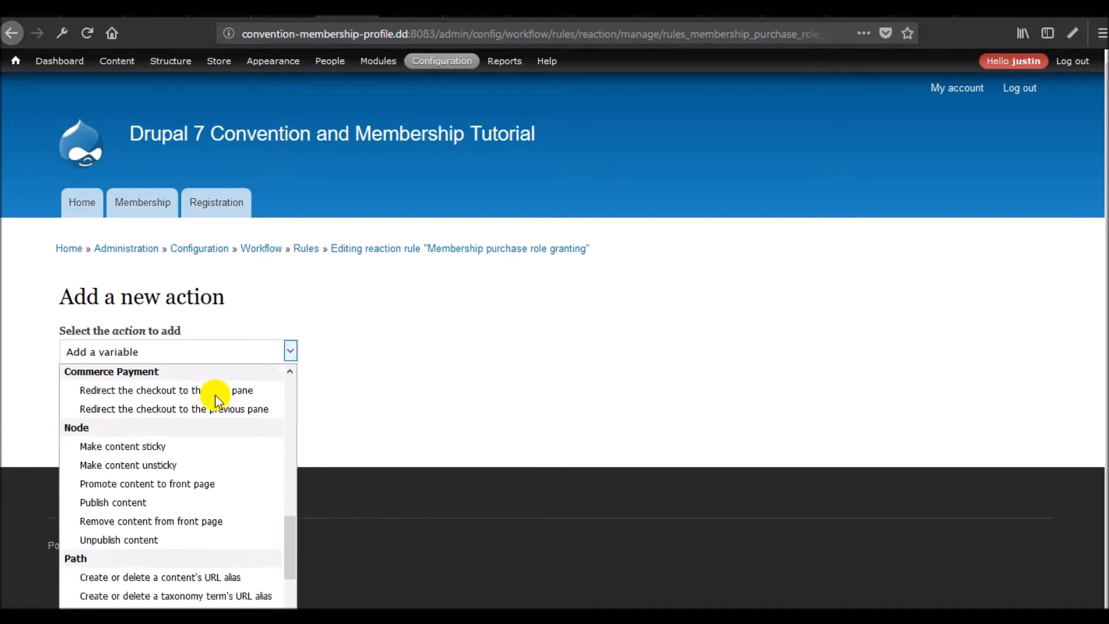
scroll(216, 396, "up", 8)
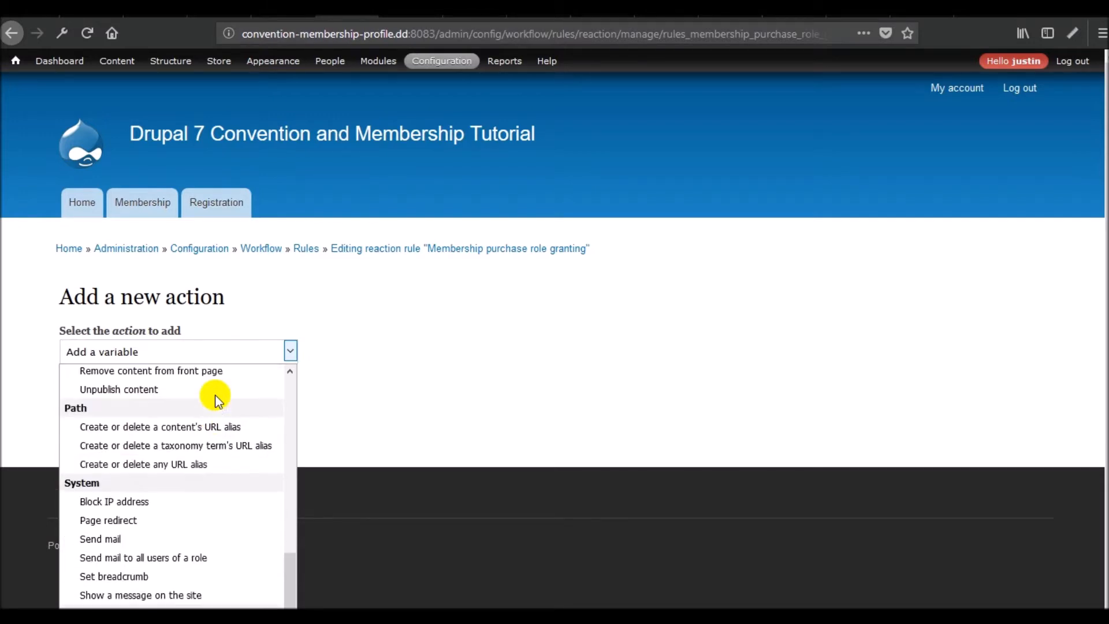
scroll(216, 396, "up", 10)
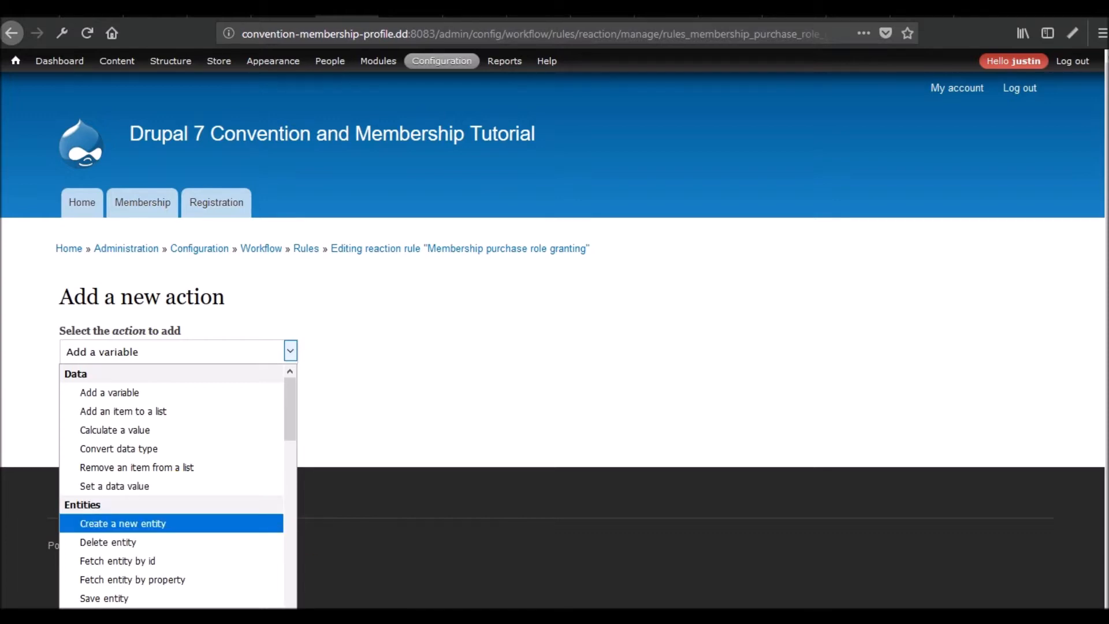
left_click(414, 488)
left_click(258, 345)
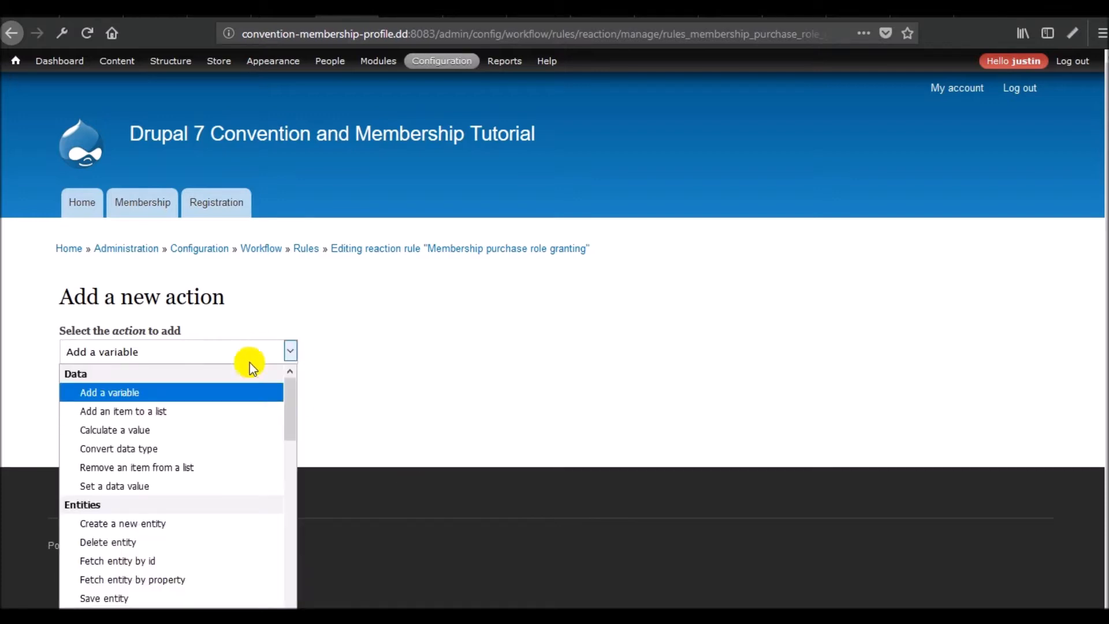
left_click(223, 429)
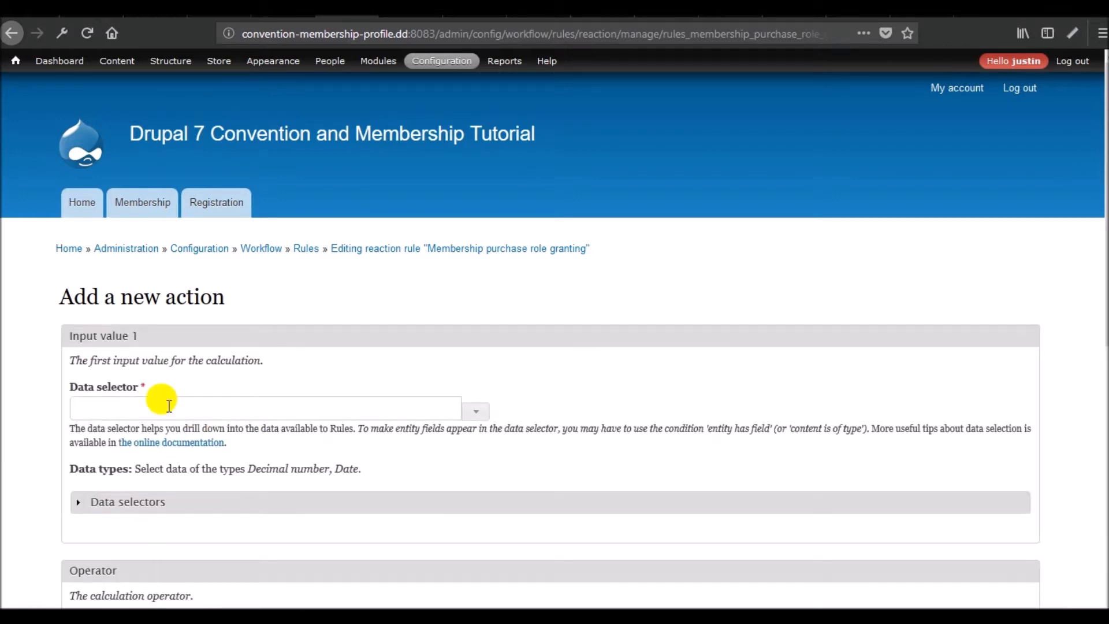
left_click(168, 406)
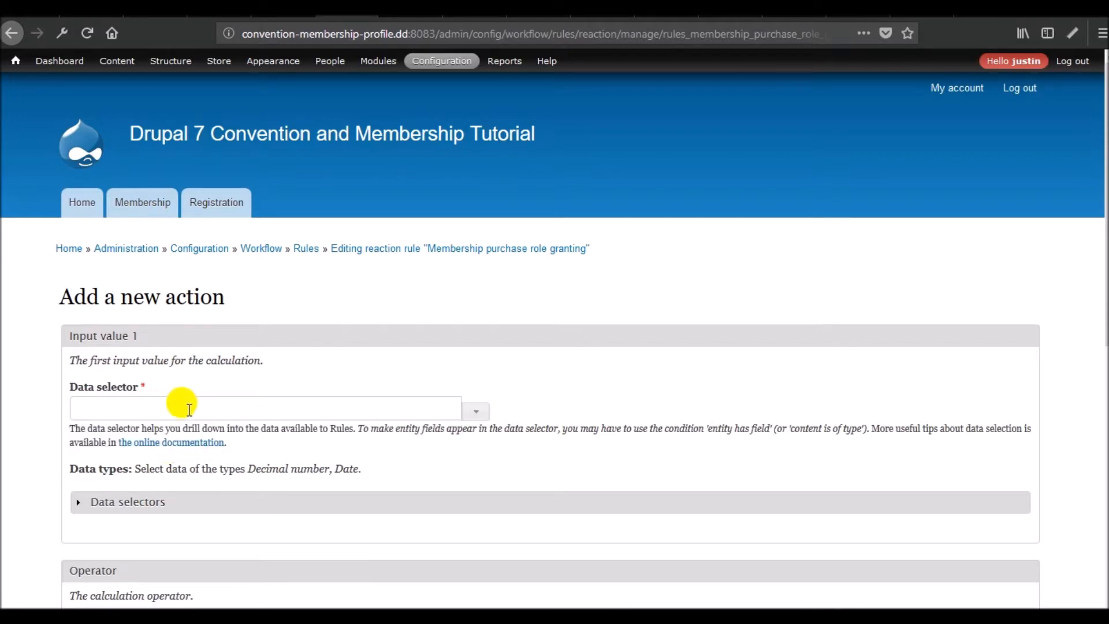
Set the data selector of the calculation's first input value to commerce-order:owner:field-expiration-date, copied from the list of available selectors
left_click(123, 502)
scroll(139, 495, "down", 8)
scroll(227, 431, "down", 4)
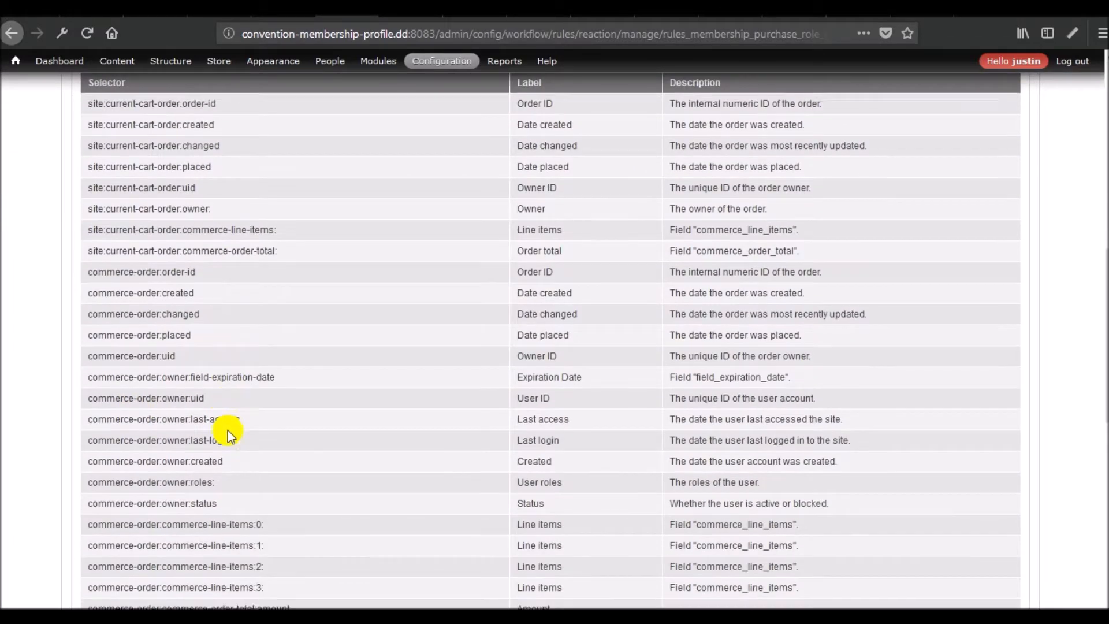
left_click_drag(279, 364, 82, 367)
key("ctrl+c")
scroll(174, 399, "up", 10)
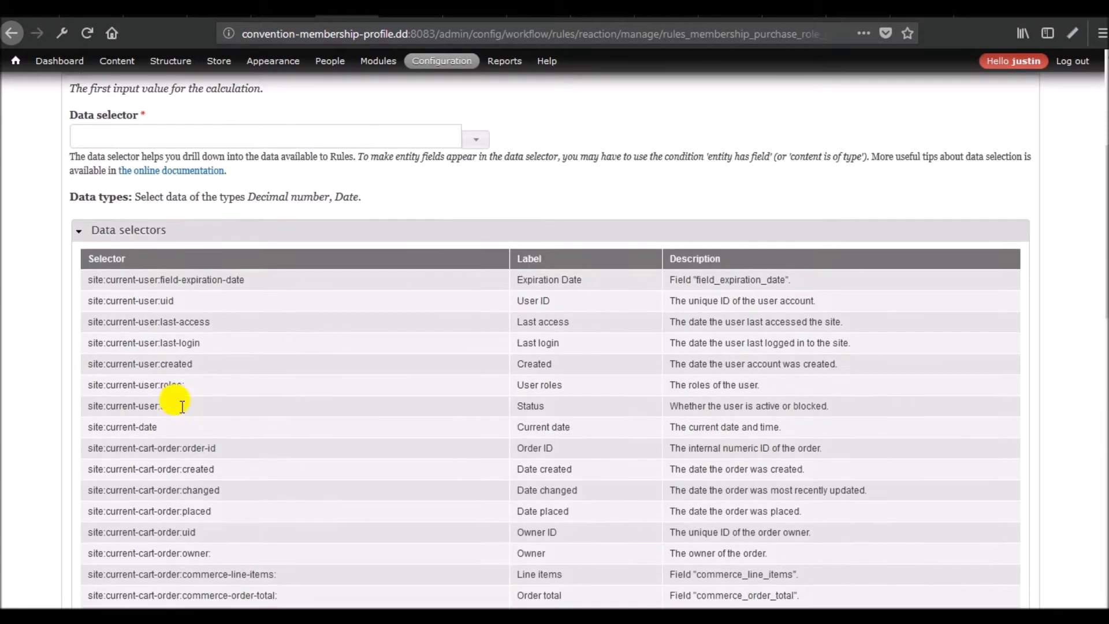
left_click(121, 327)
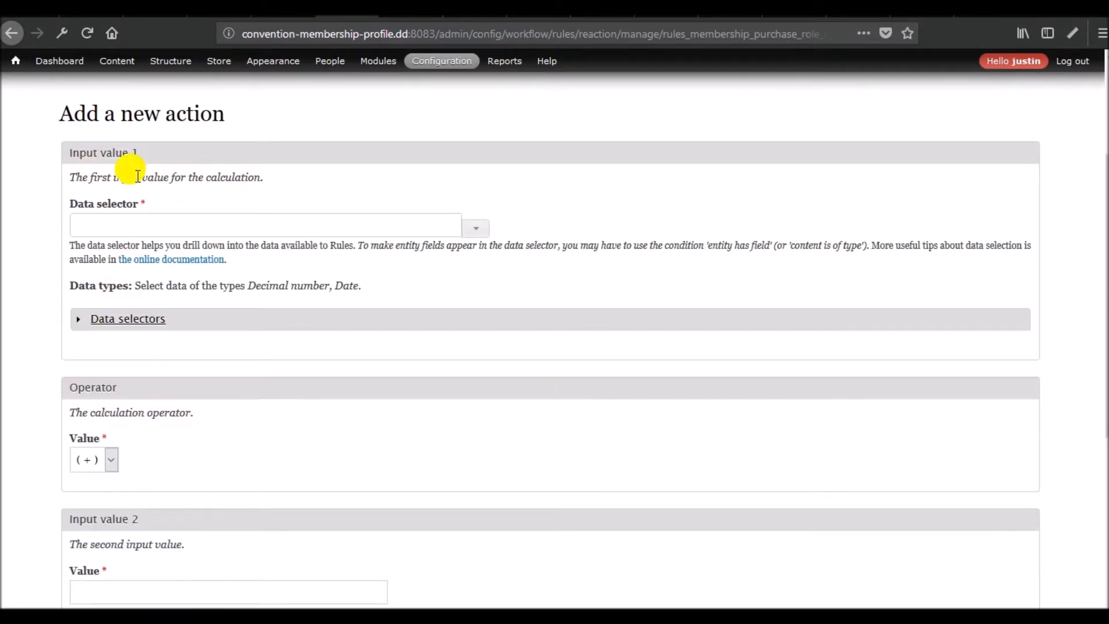
left_click(223, 225)
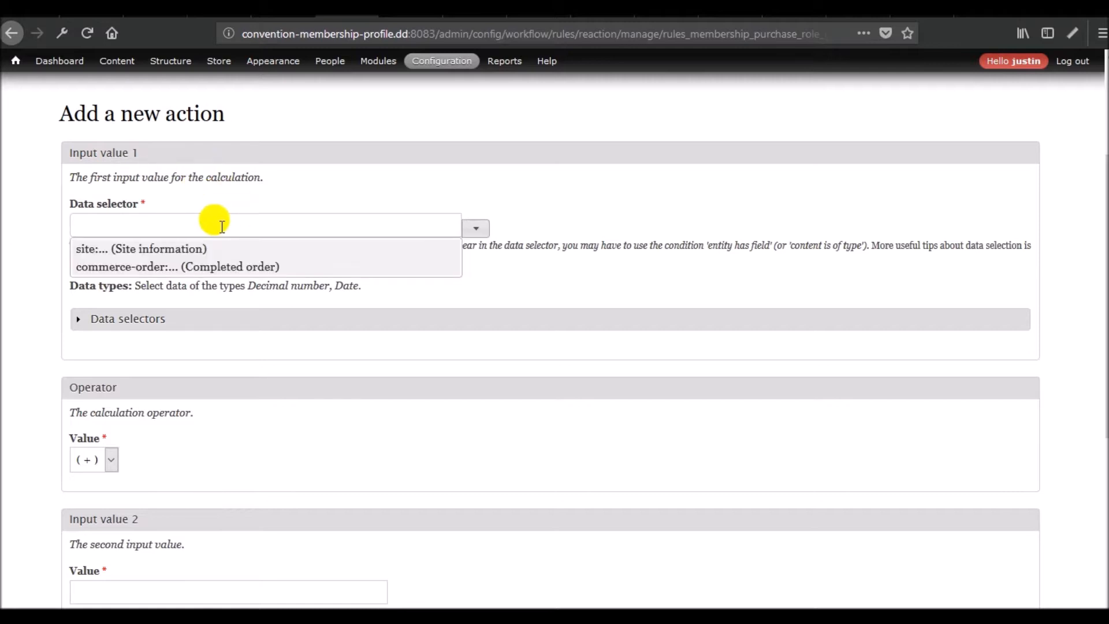
key("ctrl+v")
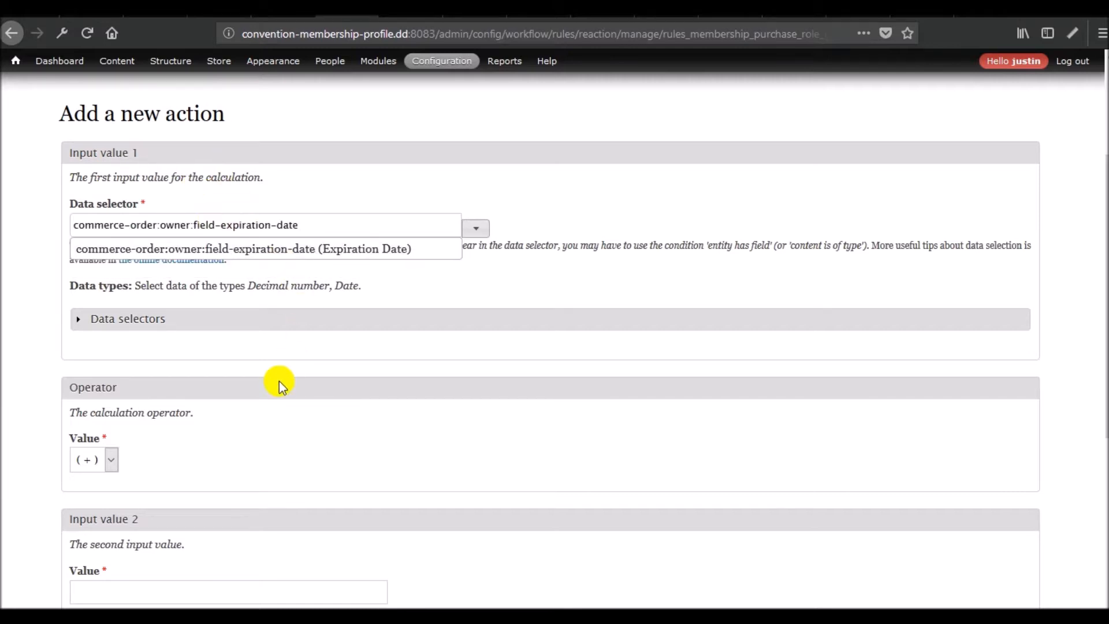
left_click(248, 414)
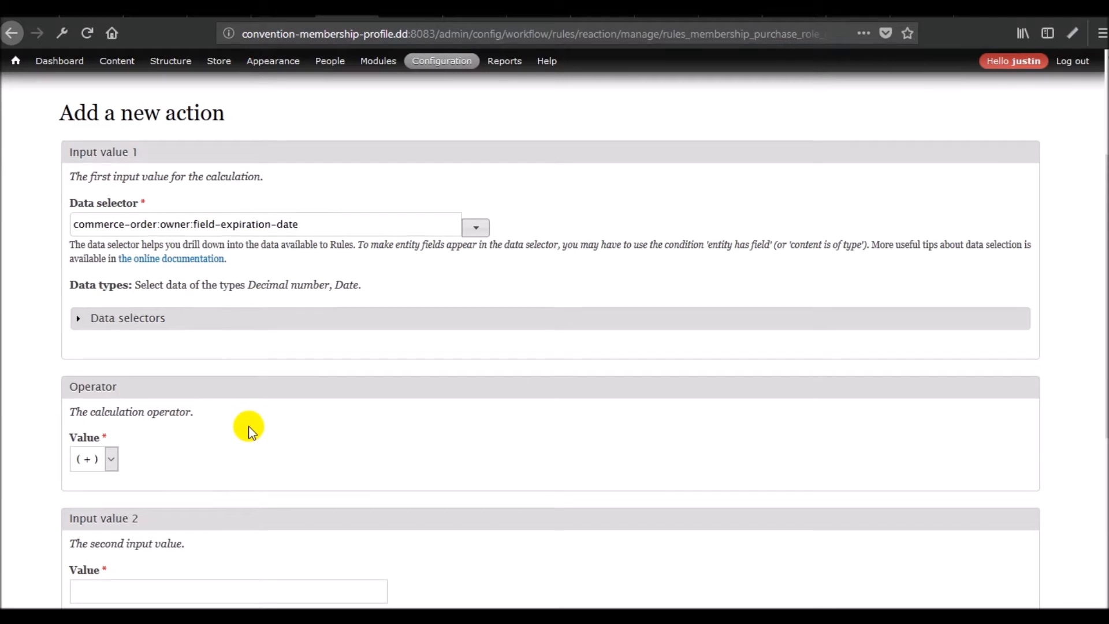
Try to save the calculation with +1 Year as the second input value, and return to the Membership purchase role granting rule
scroll(248, 425, "down", 3)
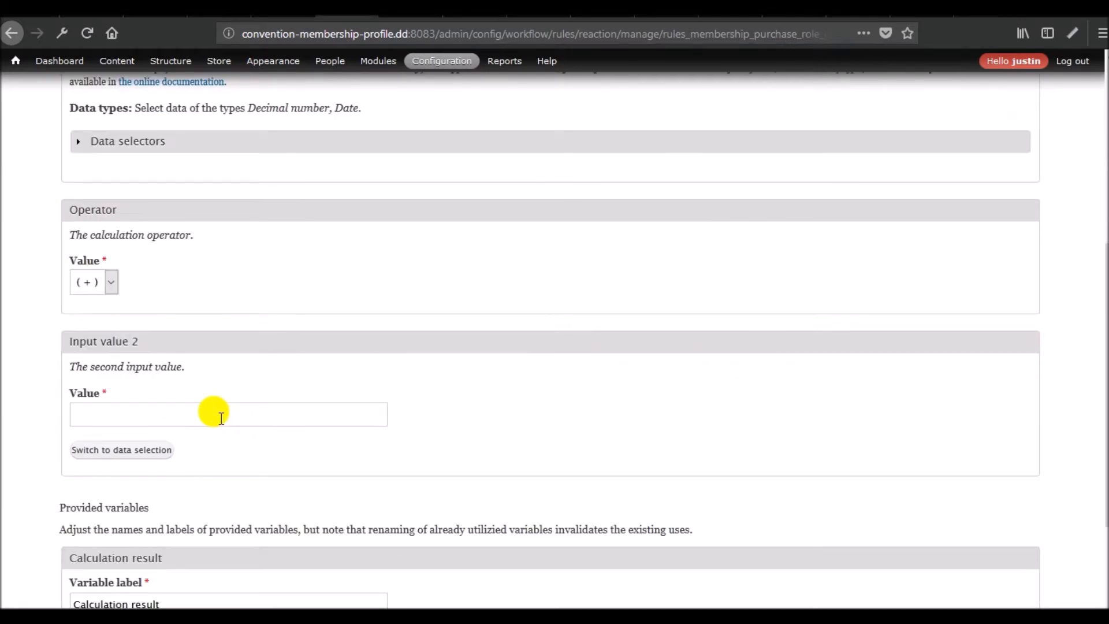
scroll(221, 418, "up", 4)
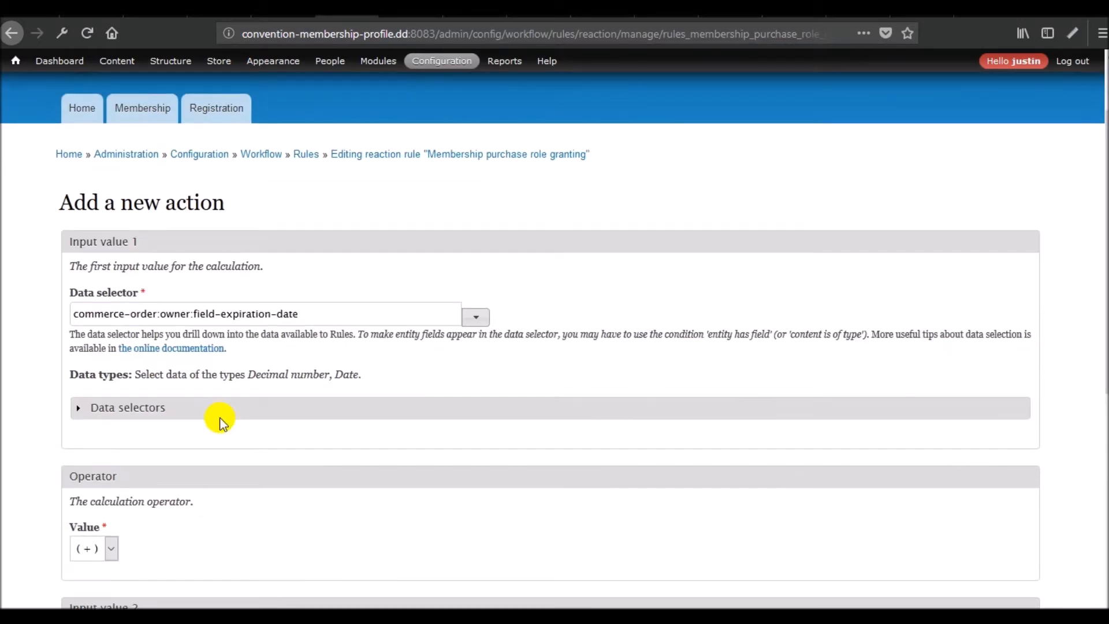
scroll(221, 422, "down", 4)
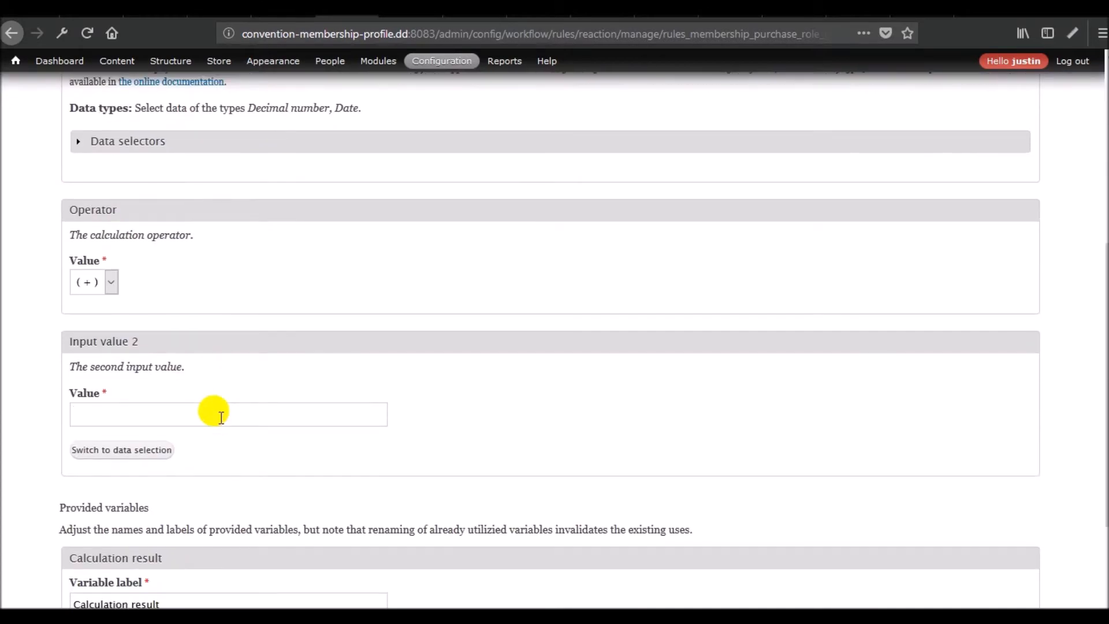
type("+1 Year")
scroll(226, 435, "down", 4)
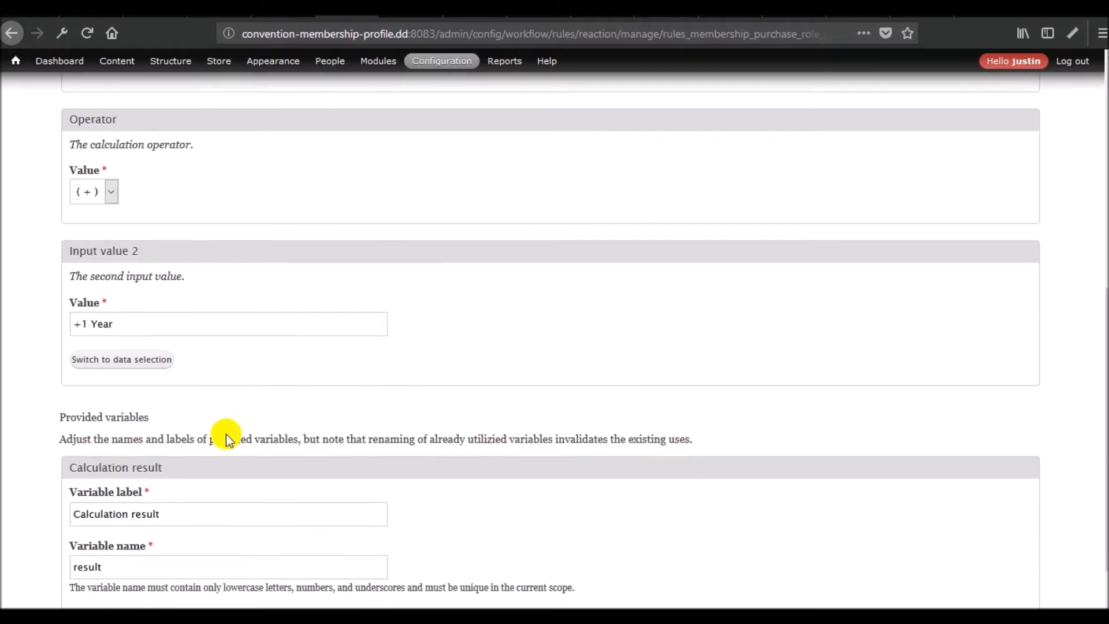
left_click(179, 490)
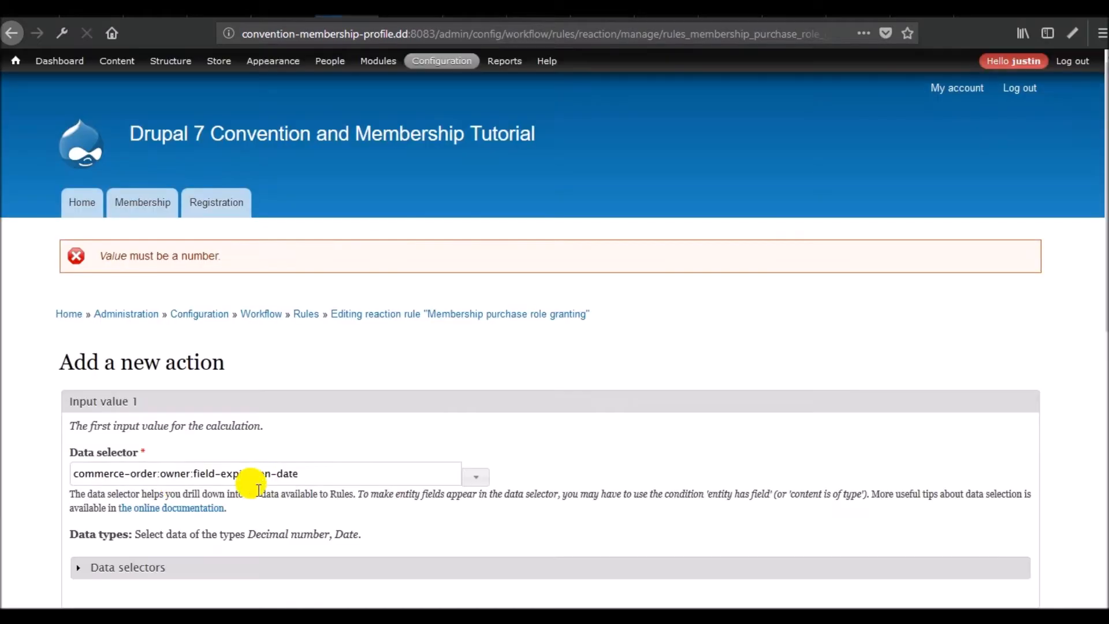
scroll(294, 488, "down", 7)
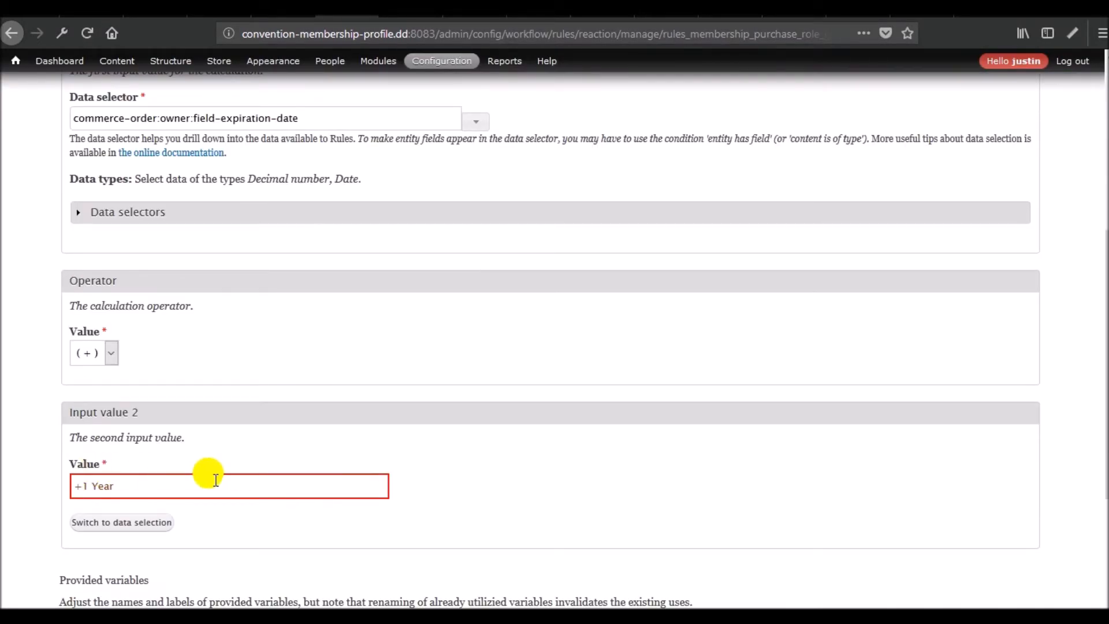
scroll(211, 476, "up", 3)
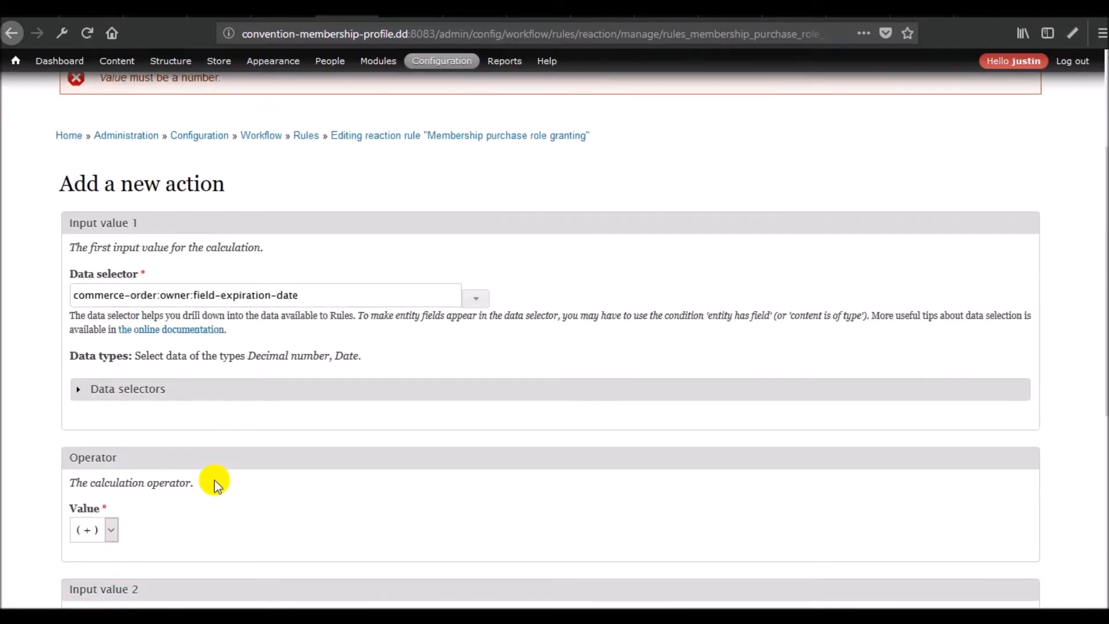
left_click(354, 138)
Add an action of type "Set a data value" to the rule and go to its data selector
scroll(299, 404, "down", 5)
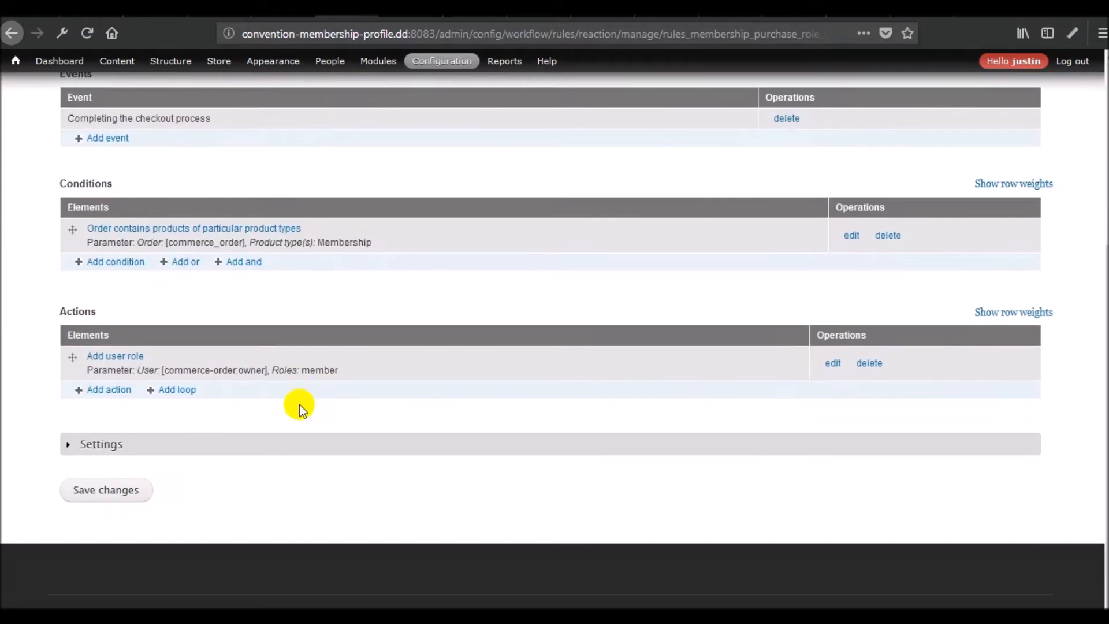
left_click(110, 389)
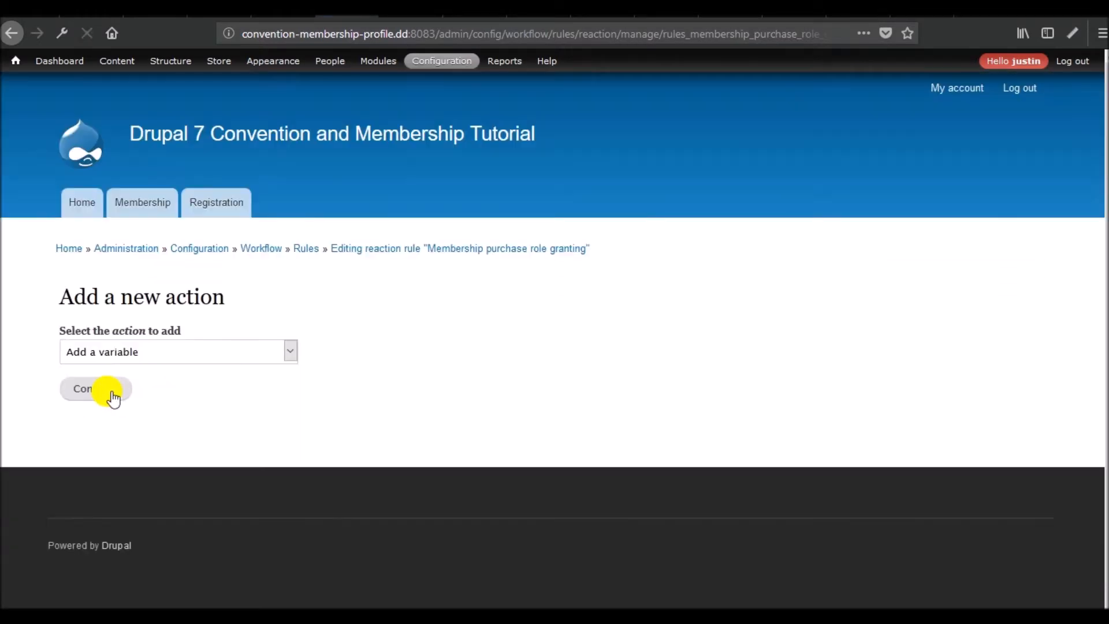
left_click(181, 357)
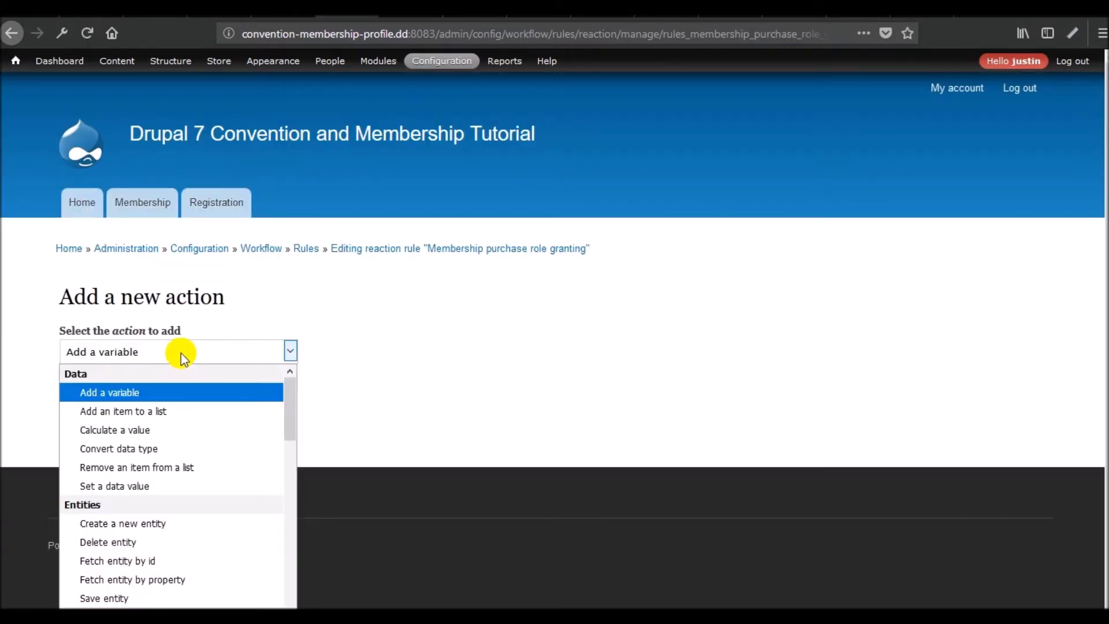
left_click(154, 487)
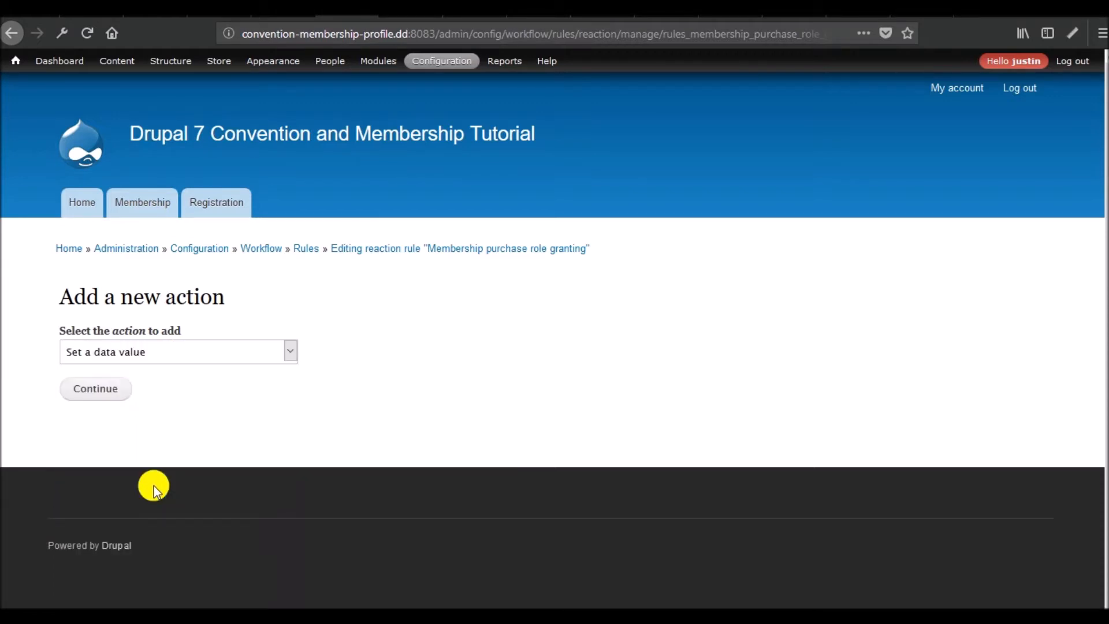
left_click(163, 402)
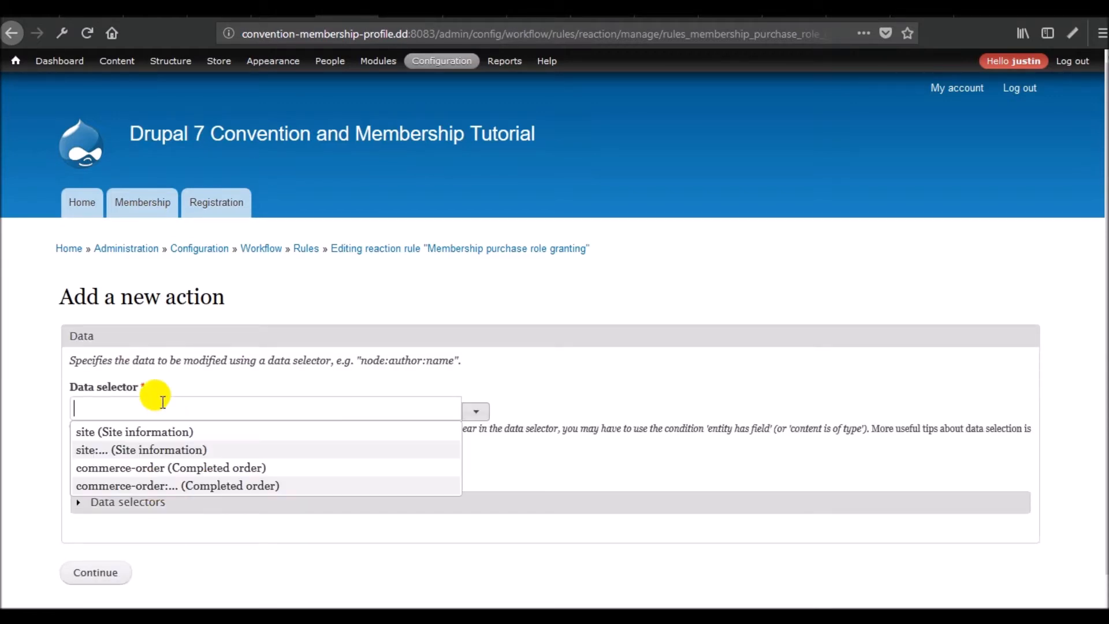
Try commerce-order as the data to modify and examine the list of available data selectors
left_click(163, 486)
key("Escape")
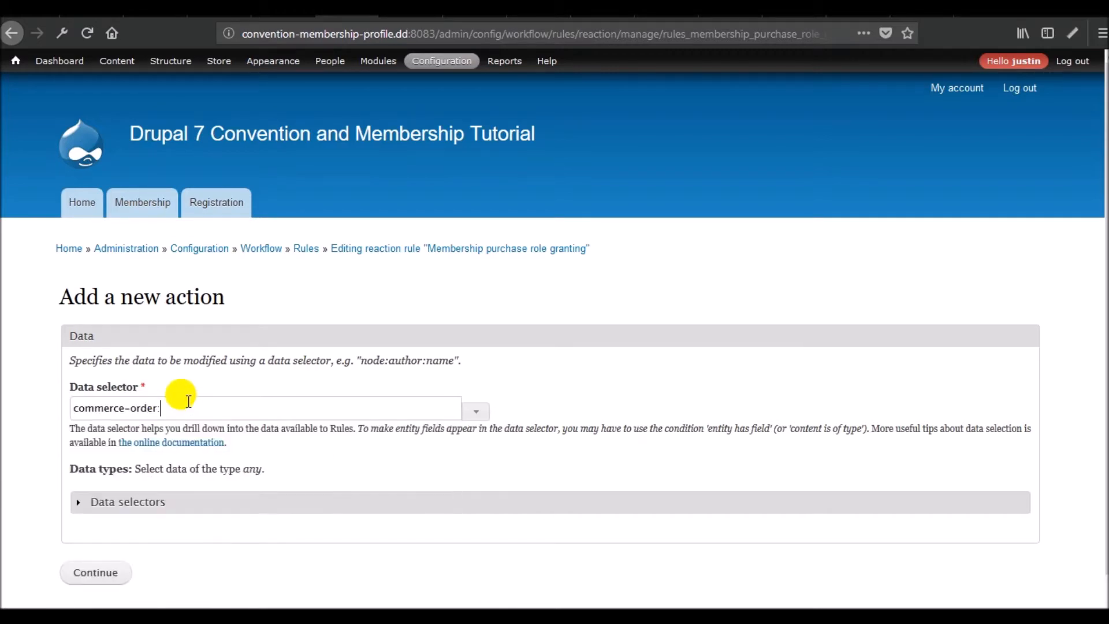
left_click(128, 501)
scroll(143, 506, "down", 15)
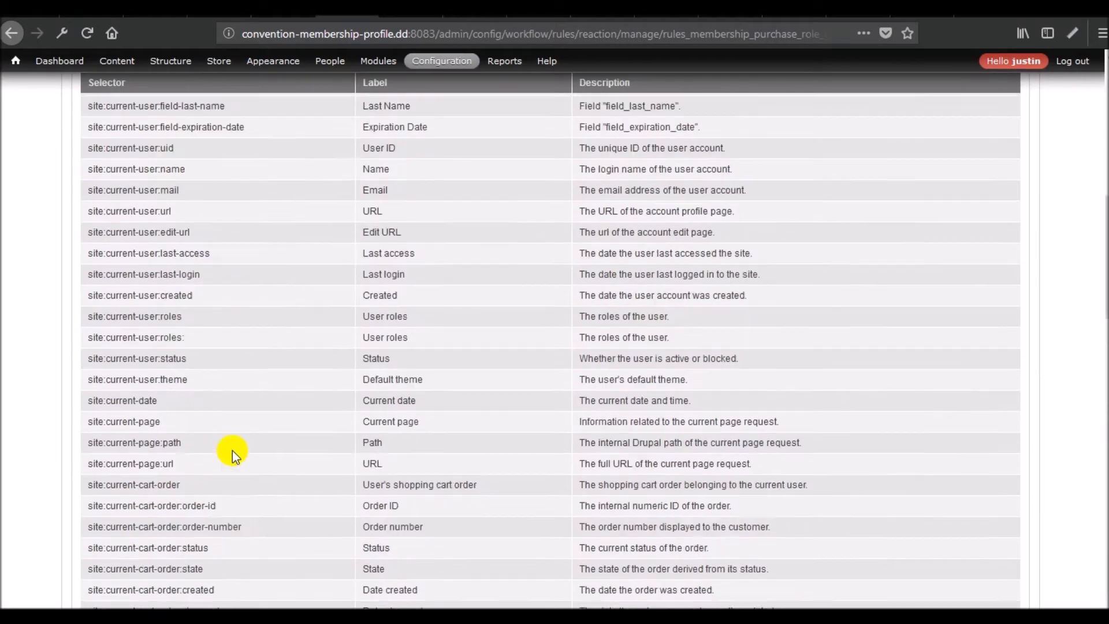
scroll(232, 450, "up", 15)
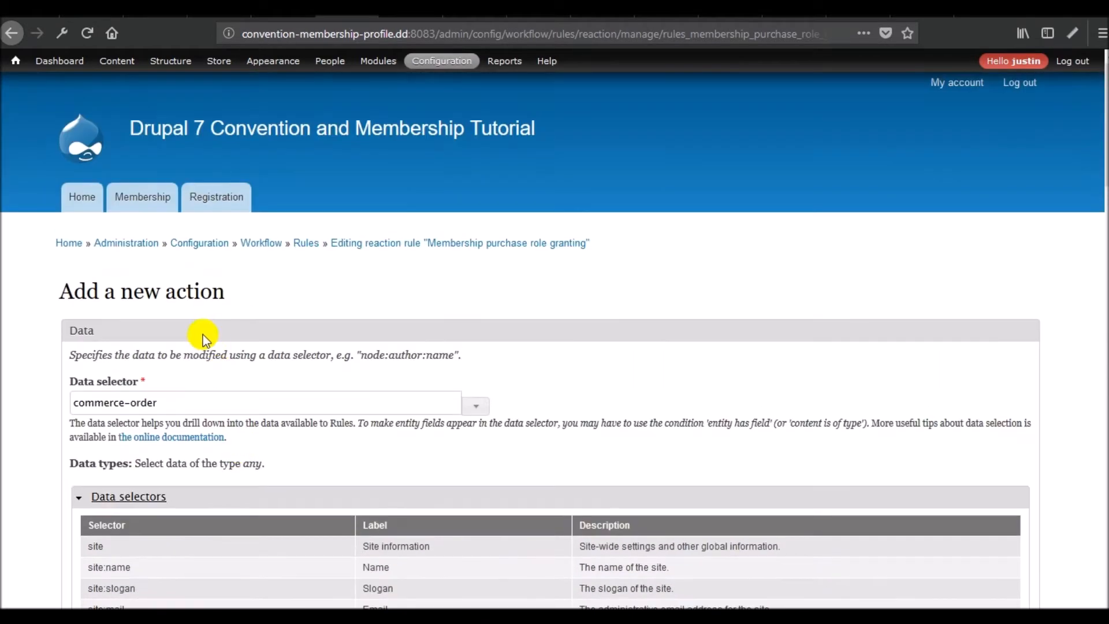
Replace the data selector with site: and examine the site-wide selectors it offers
triple_click(172, 402)
key("BackSpace")
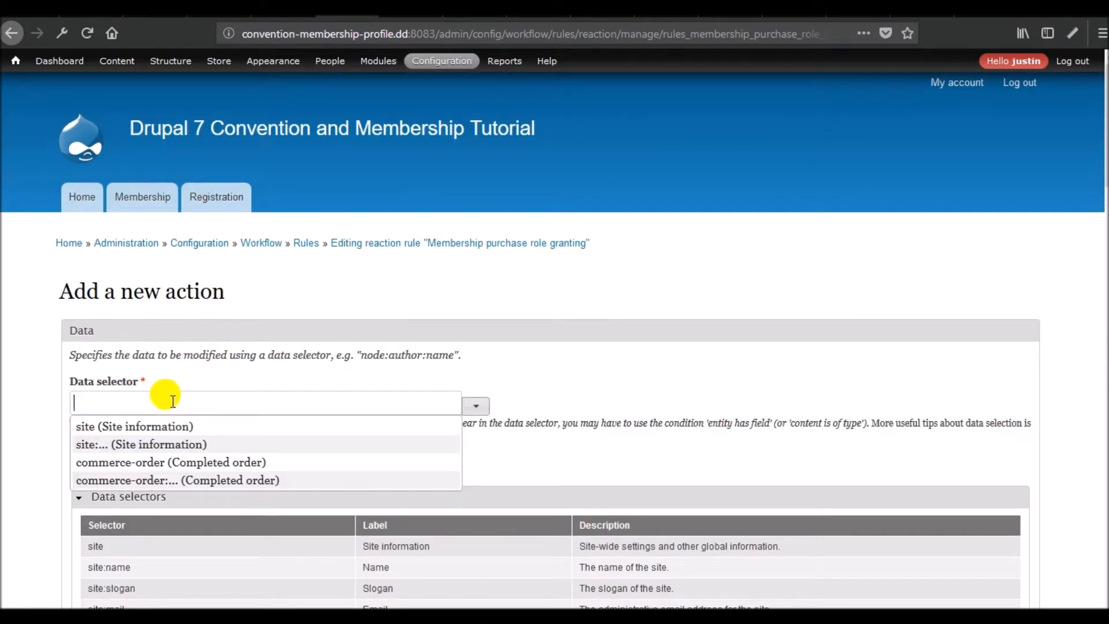
left_click(152, 446)
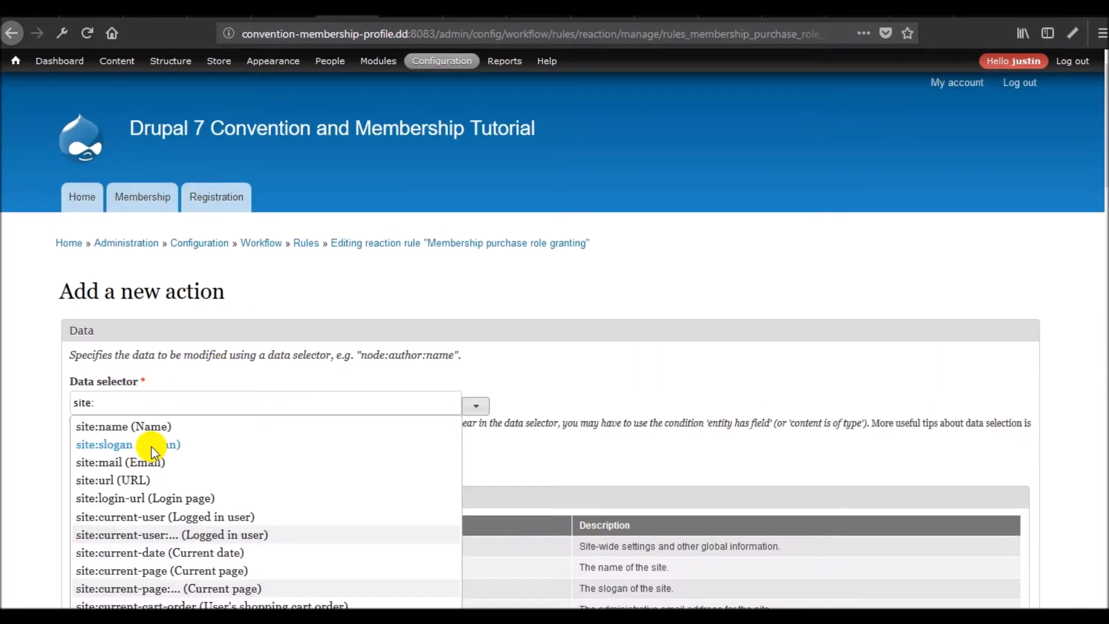
scroll(200, 452, "down", 4)
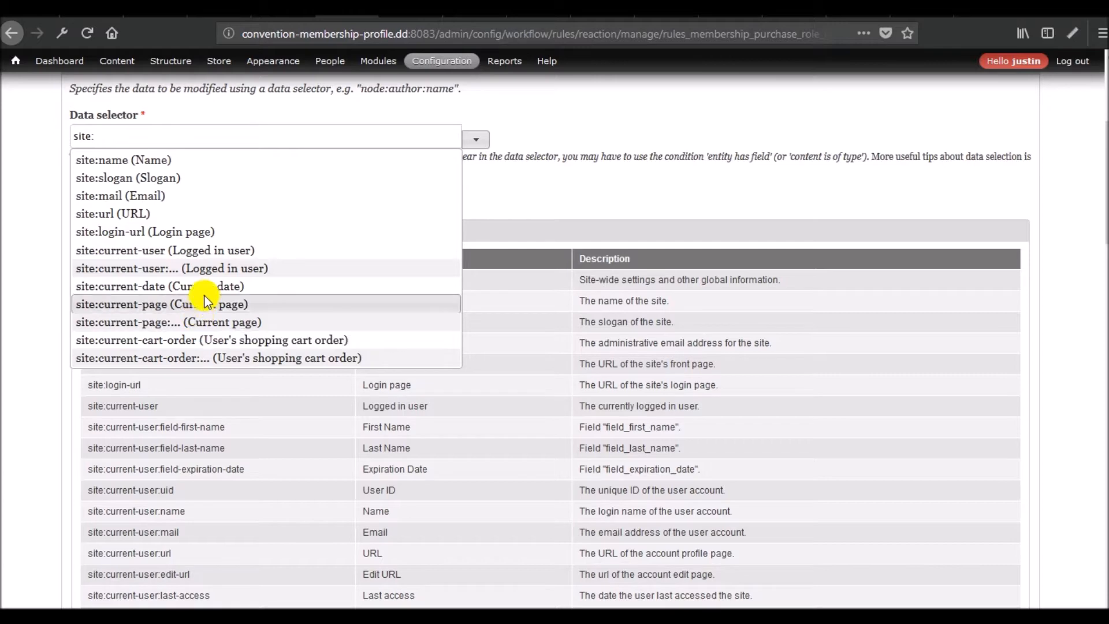
scroll(203, 302, "down", 3)
scroll(207, 299, "up", 4)
scroll(206, 295, "down", 1)
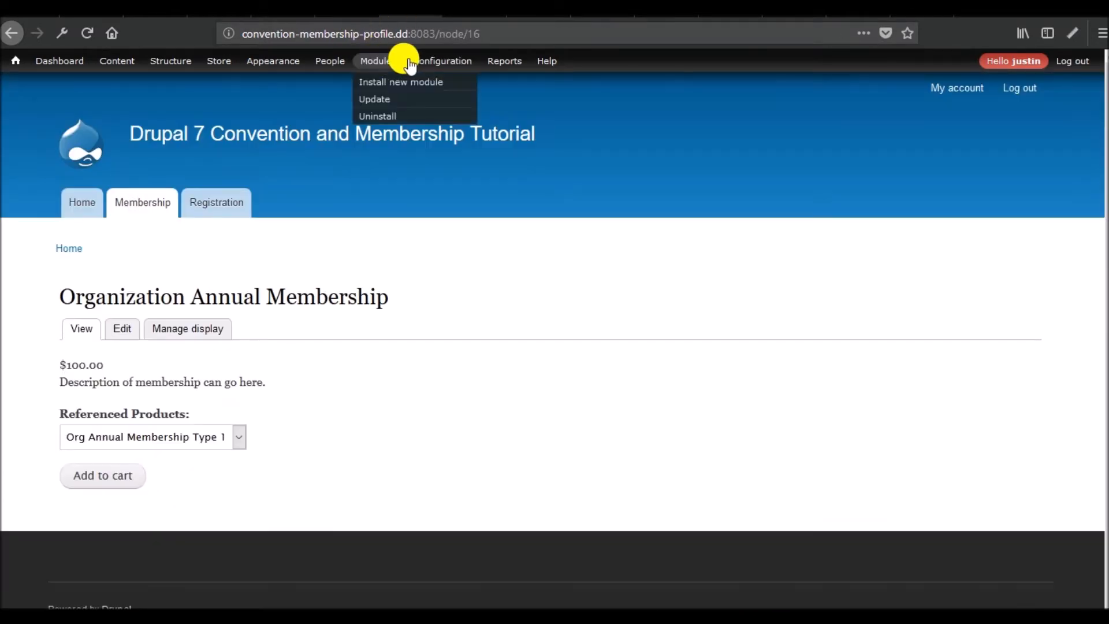
Examine the fields defined for user accounts on the Manage fields page of Account settings
left_click(436, 59)
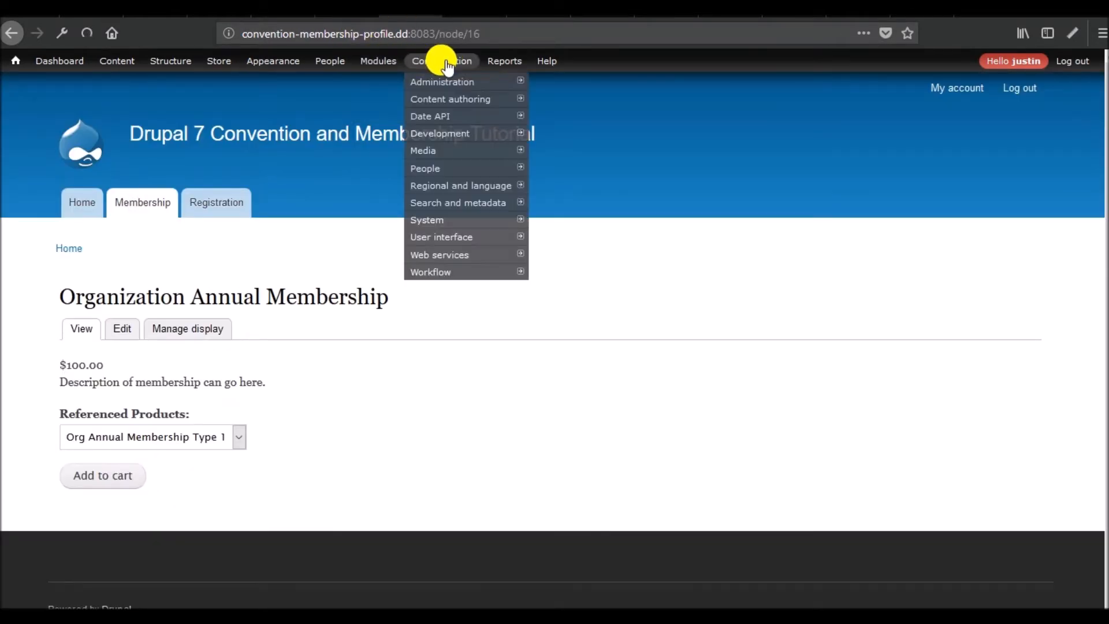
left_click(103, 424)
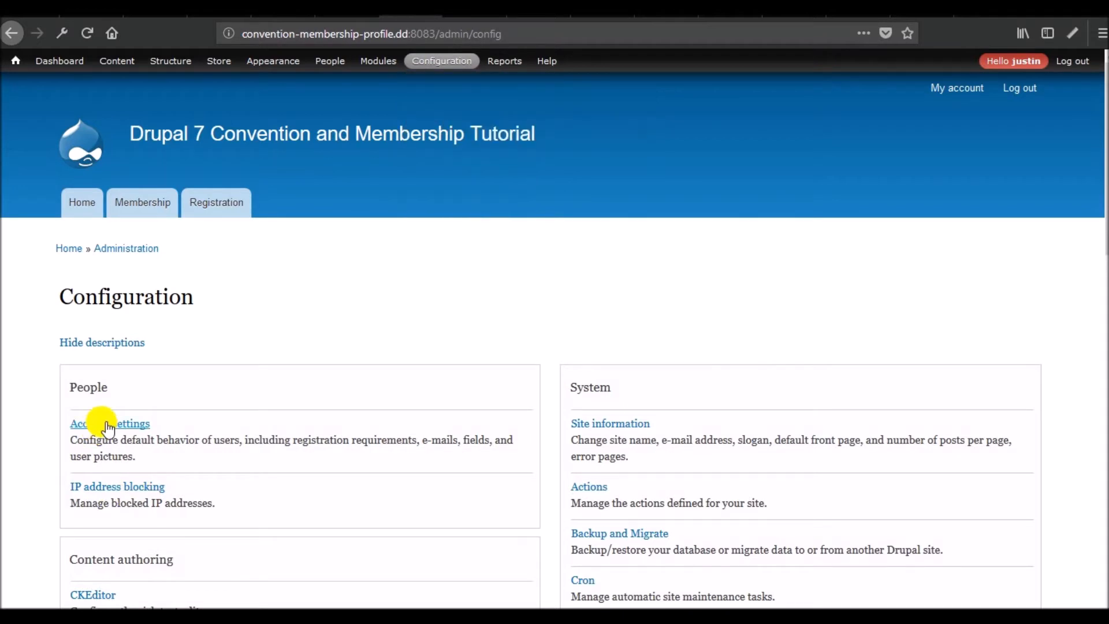
left_click(164, 332)
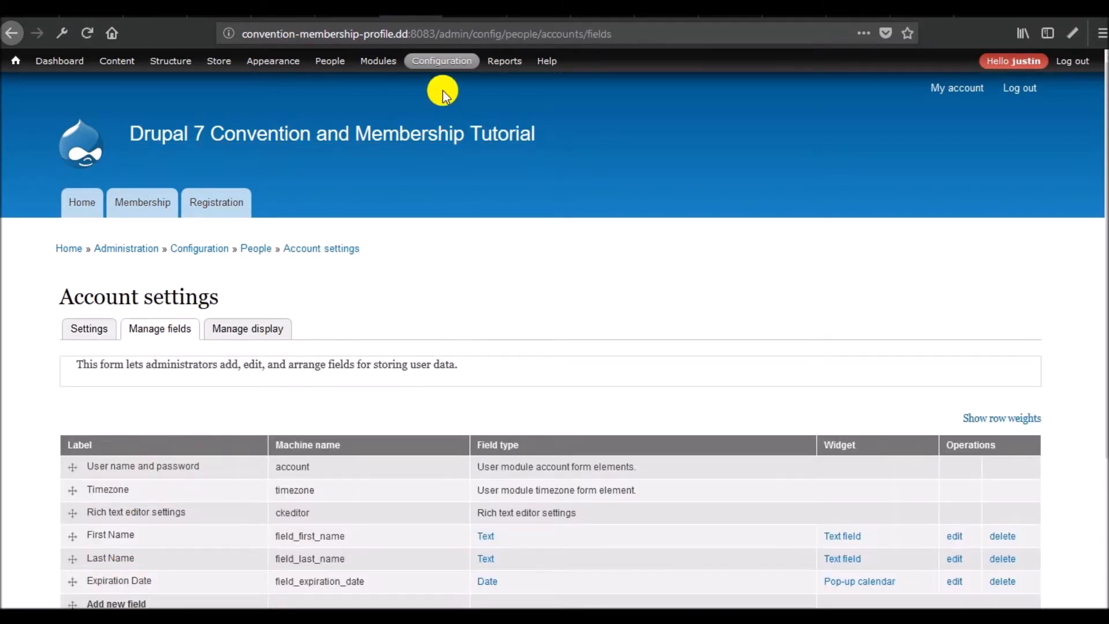
View a user account's profile from the People list, and return to the unfinished rule action
left_click(330, 60)
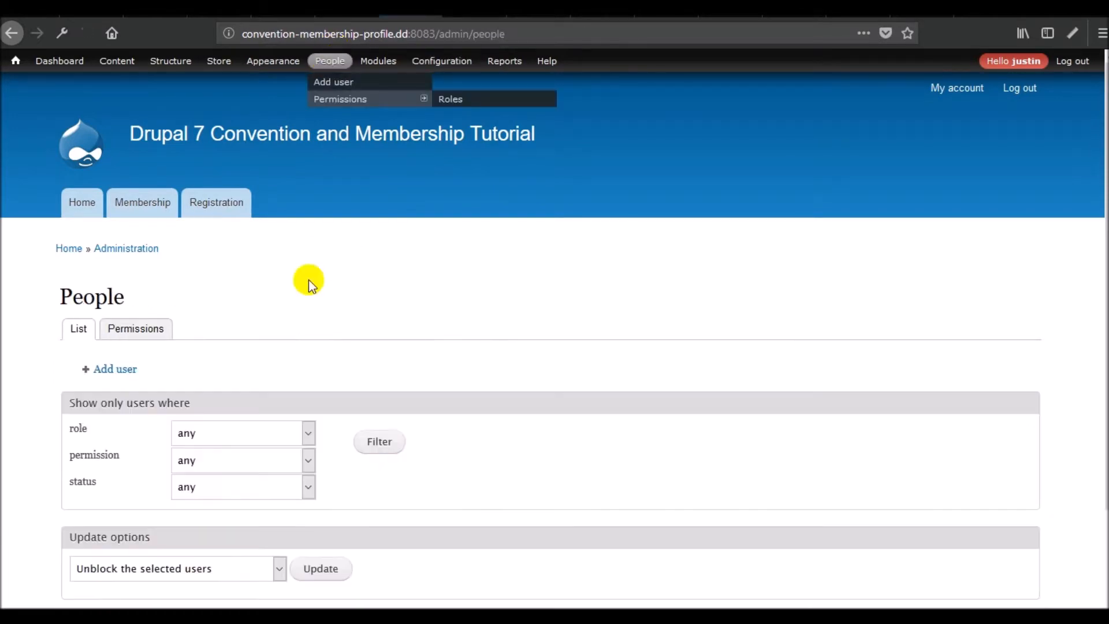
scroll(193, 493, "down", 3)
left_click(134, 488)
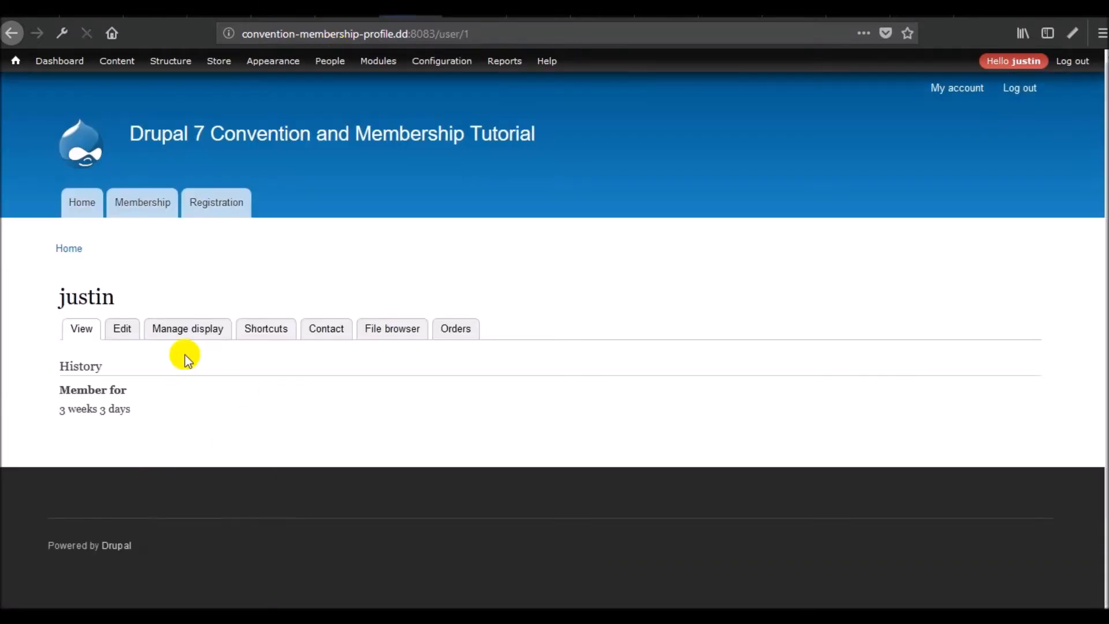
left_click(341, 8)
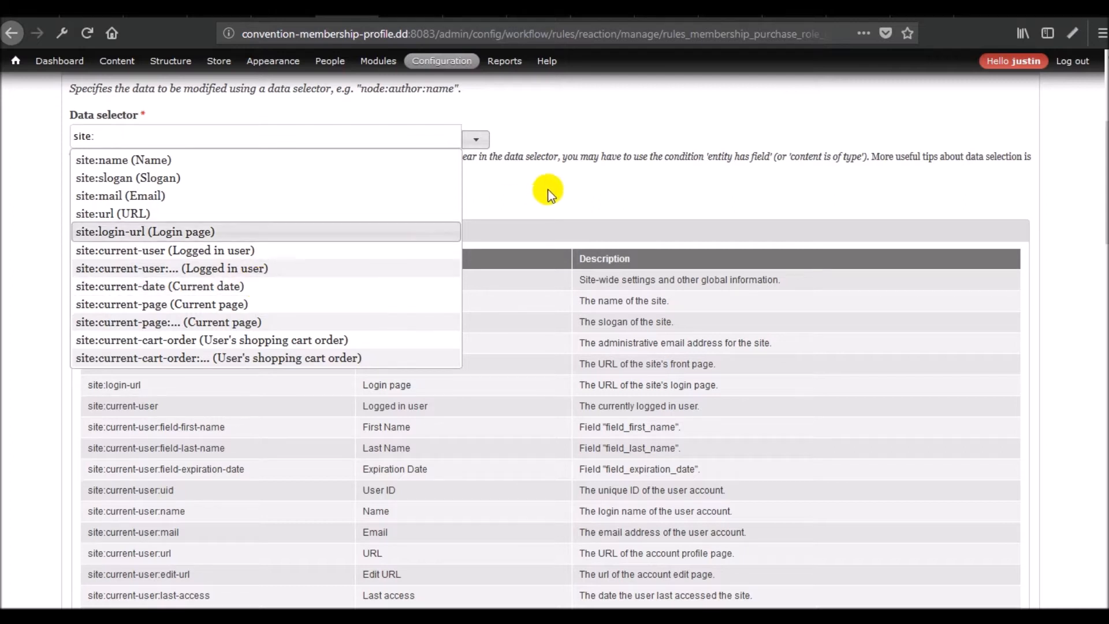
Leave the unfinished action and start a new condition of type "Entity has field" on the Membership purchase role granting rule
scroll(490, 196, "up", 5)
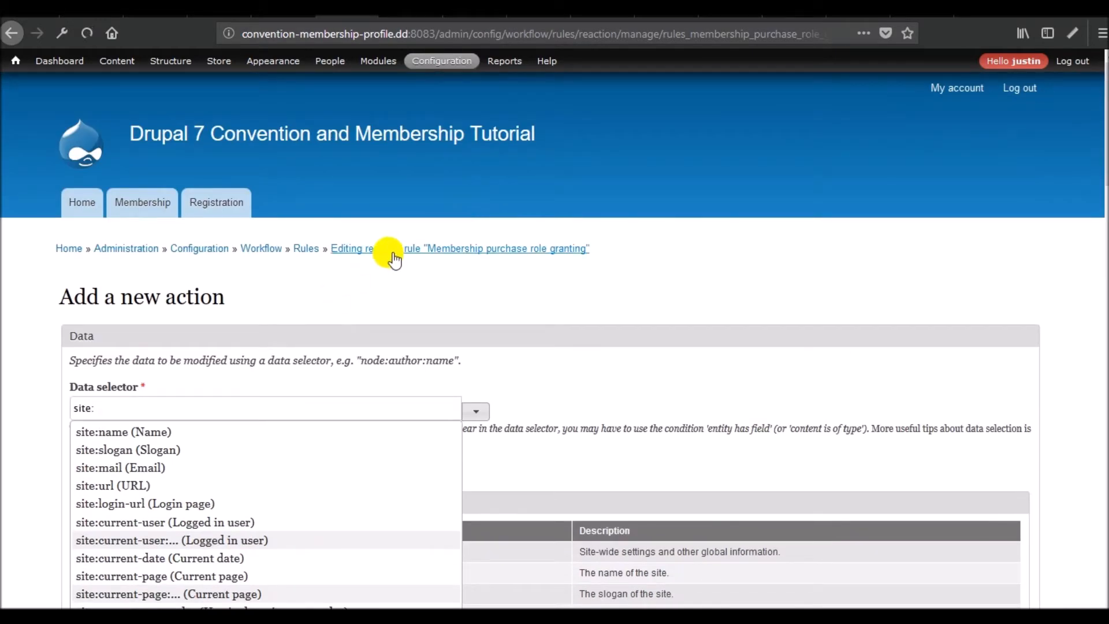
left_click(393, 255)
scroll(272, 366, "down", 5)
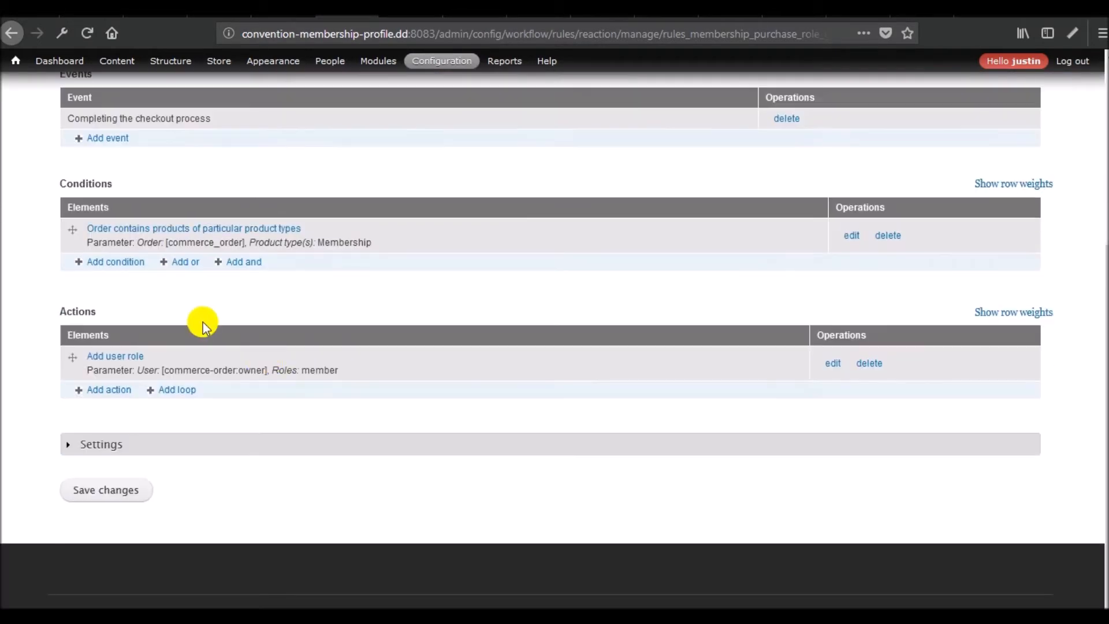
left_click(113, 262)
left_click(272, 350)
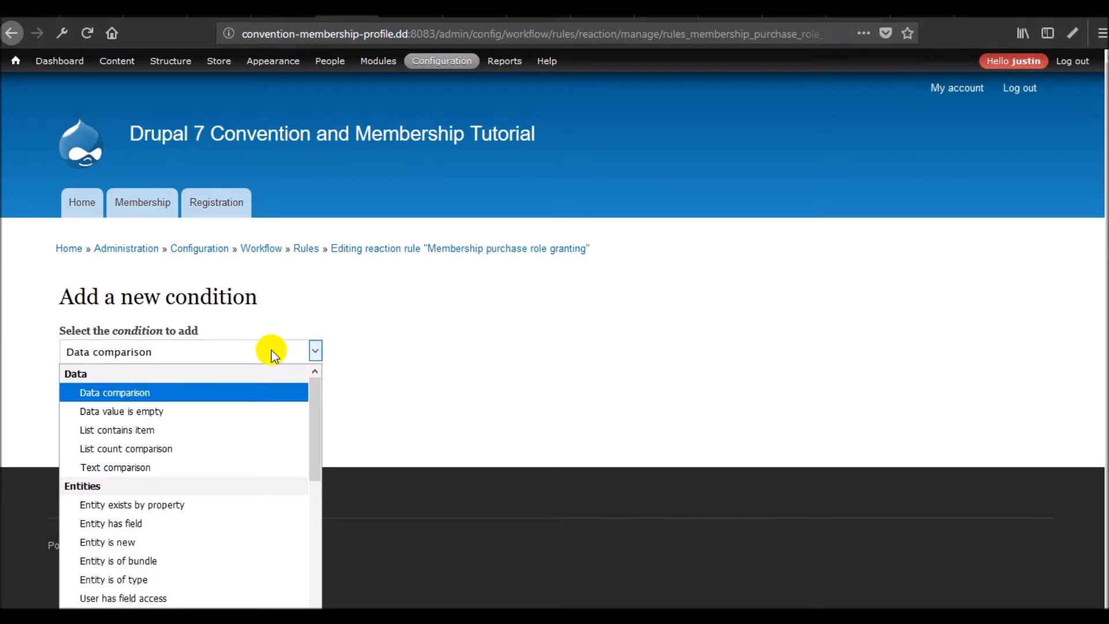
left_click(187, 524)
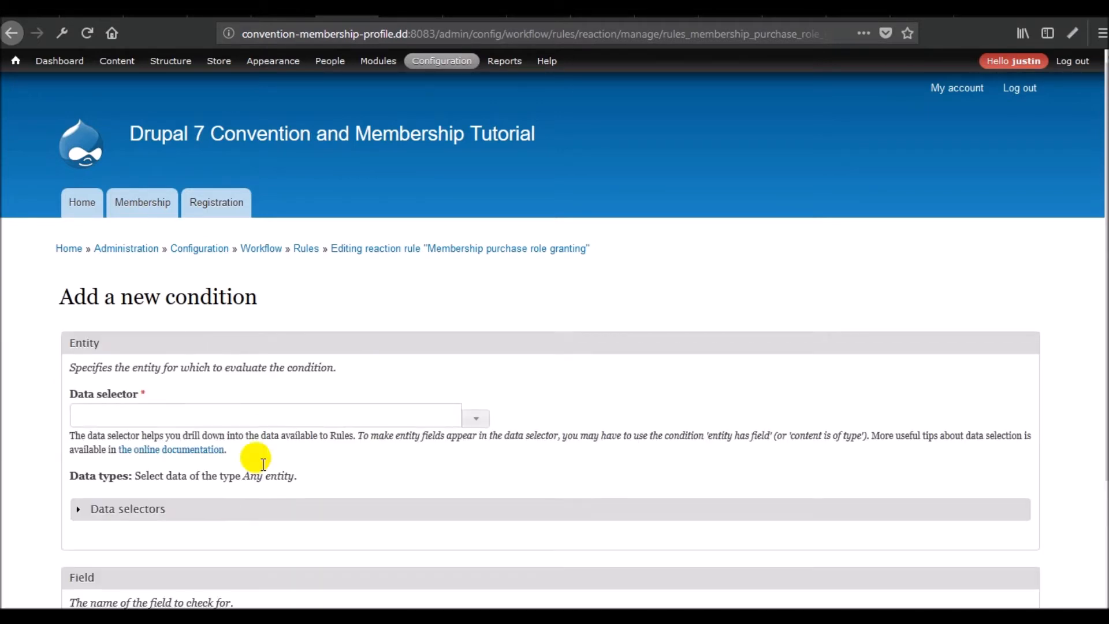
Set the condition's entity to site:current-user and its field to field_expiration_date, and save the condition
left_click(194, 405)
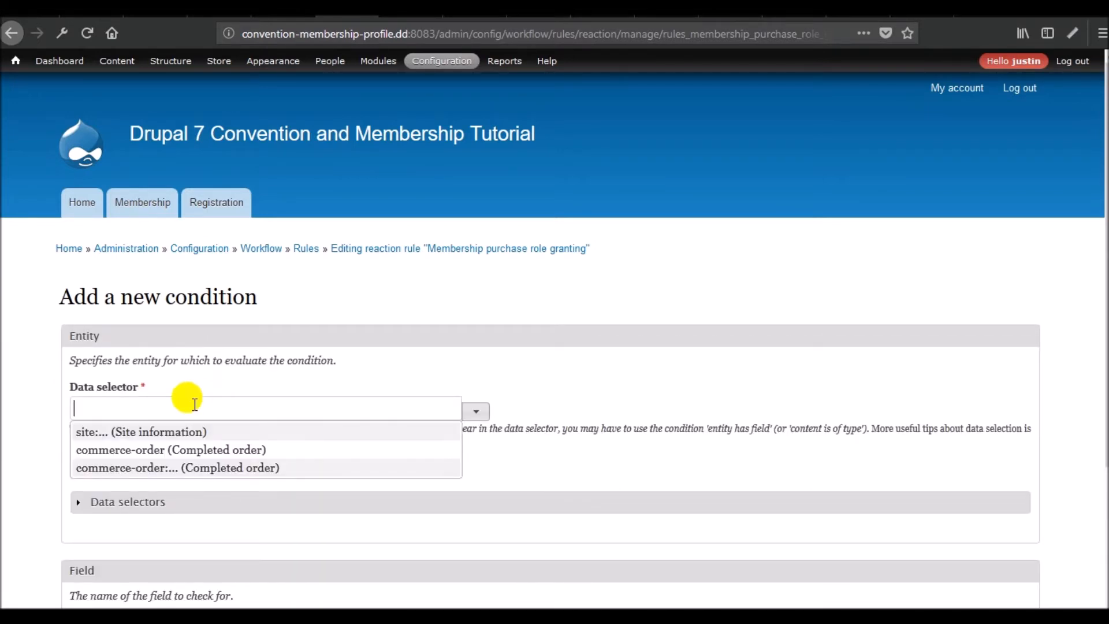
left_click(155, 432)
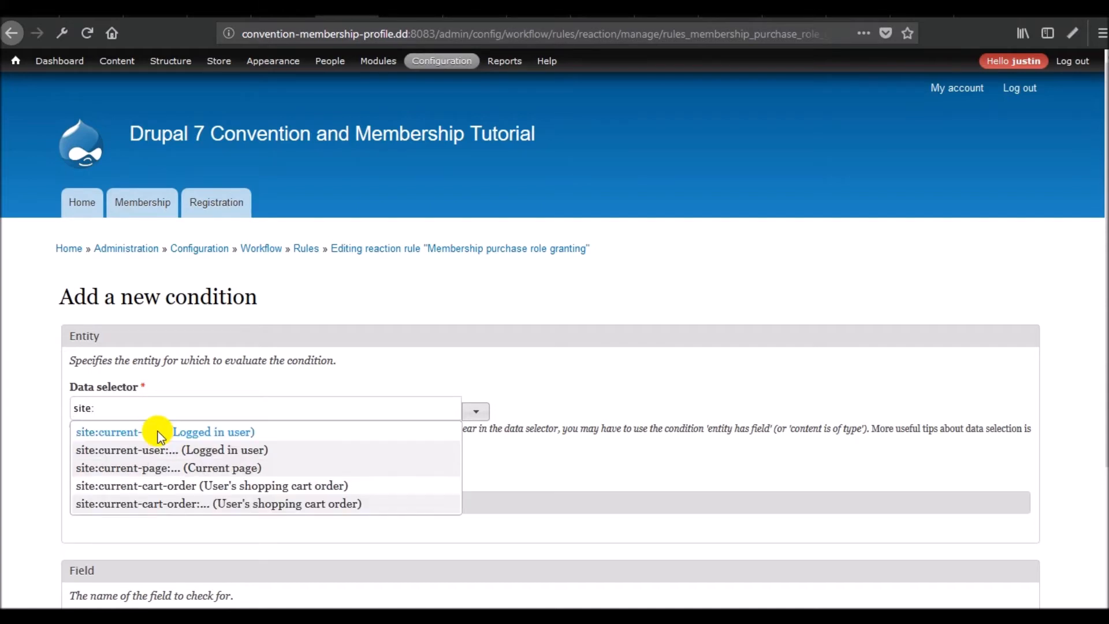
left_click(199, 435)
scroll(289, 342, "down", 3)
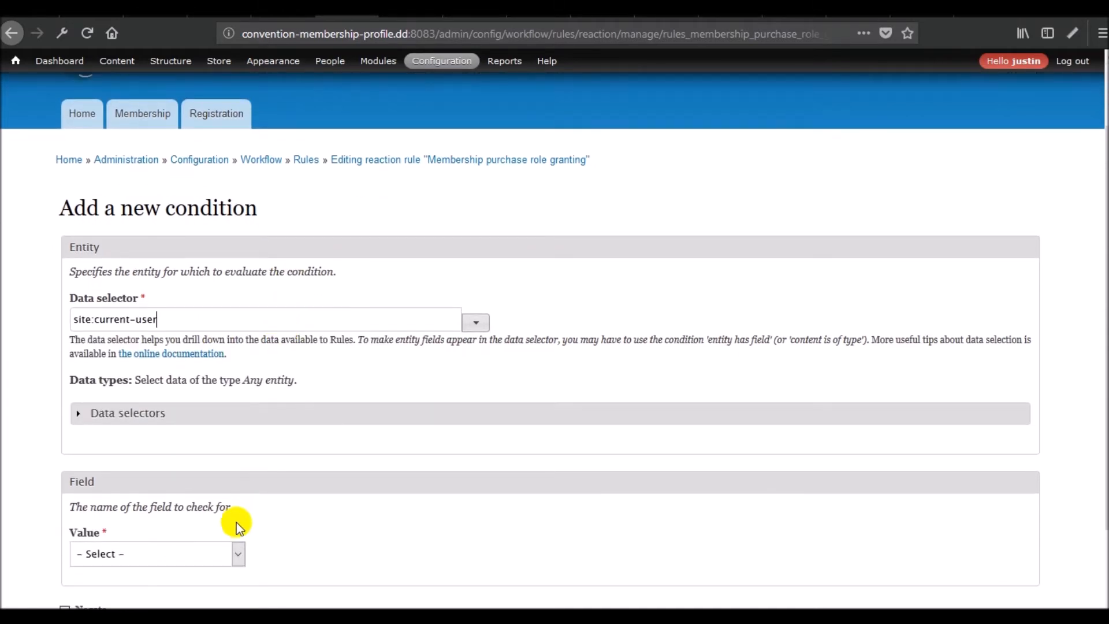
left_click(238, 554)
scroll(196, 289, "down", 6)
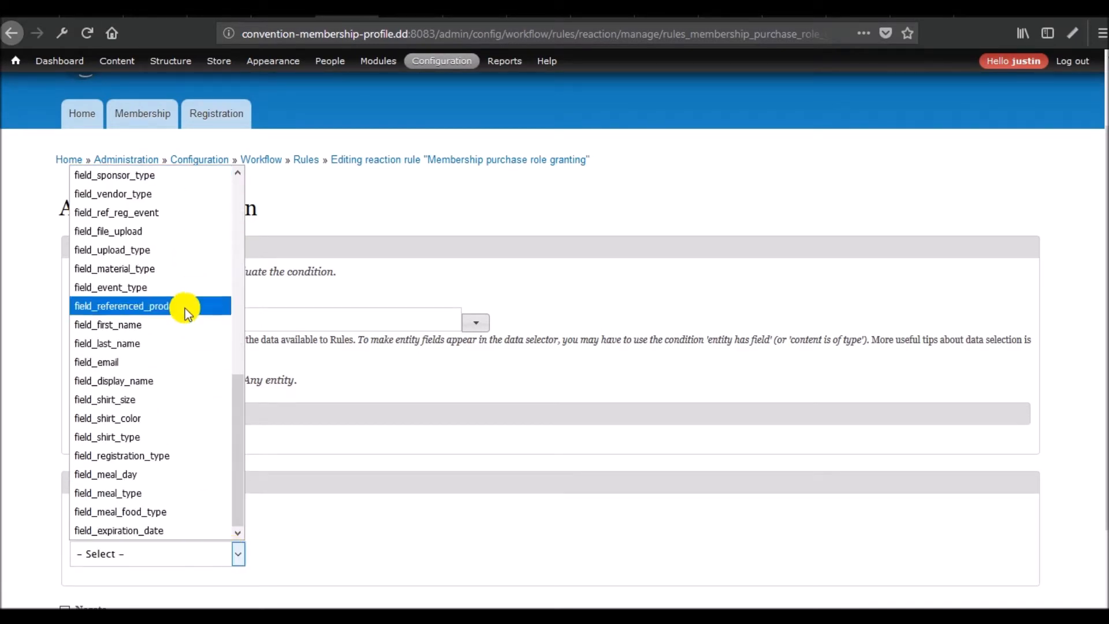
left_click(154, 529)
scroll(272, 483, "down", 3)
left_click(88, 488)
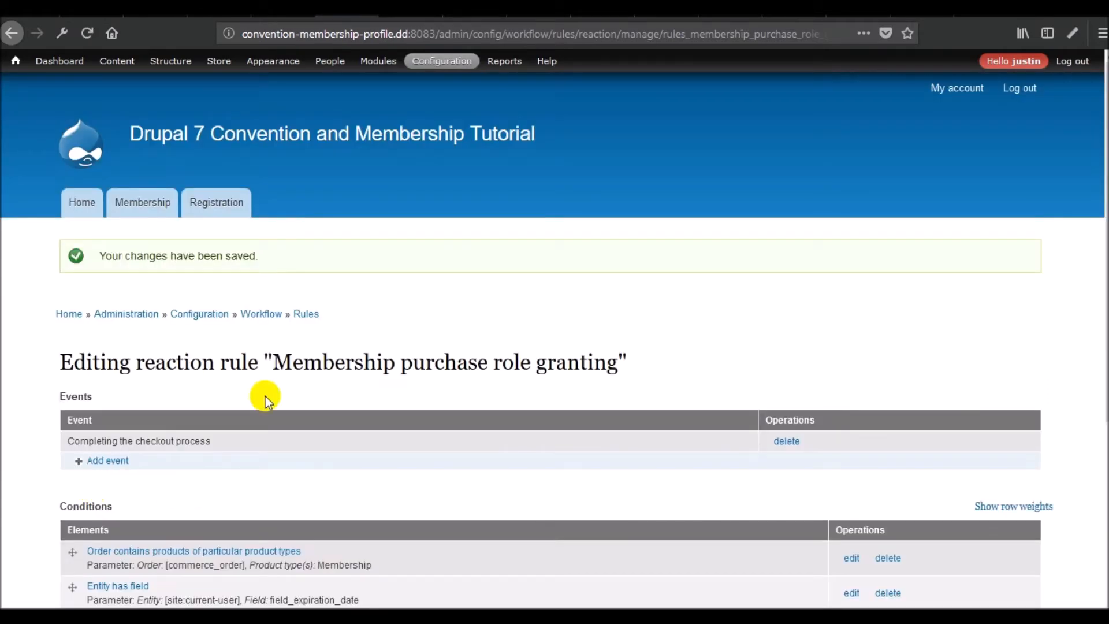
Add a "Set a data value" action that sets site:current-user:field-expiration-date to +1 Year, and save it
scroll(242, 376, "down", 6)
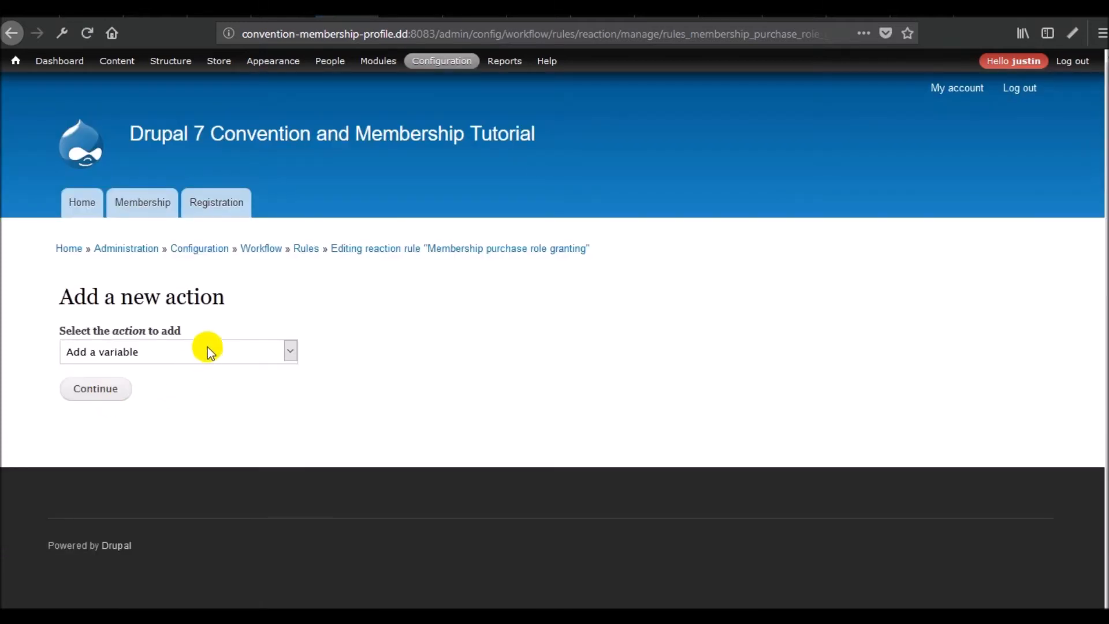
left_click(205, 349)
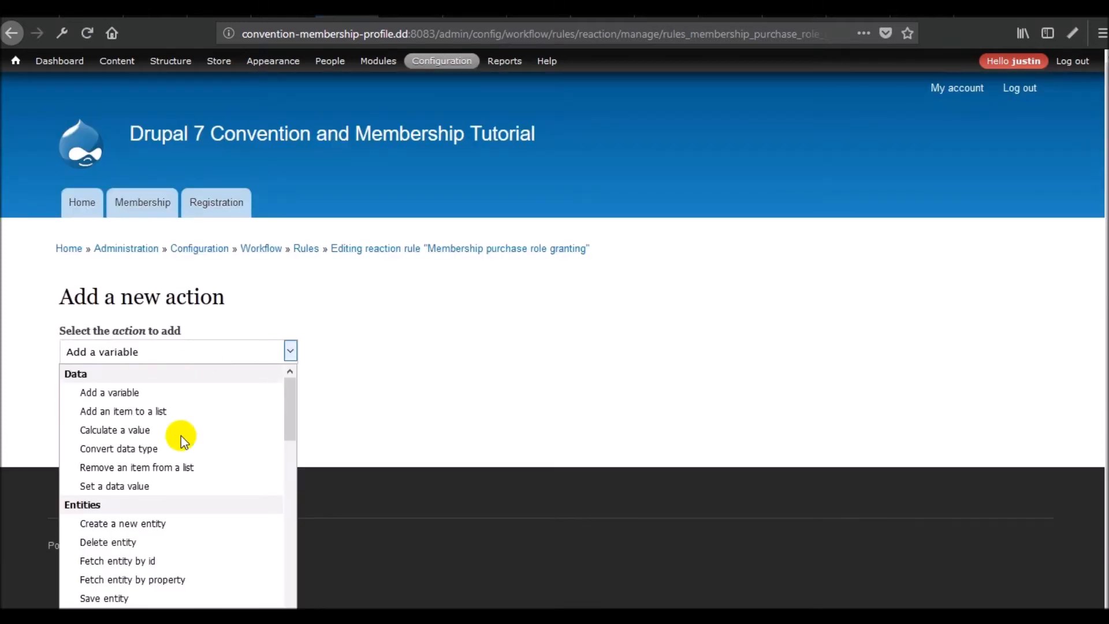
left_click(161, 485)
left_click(143, 409)
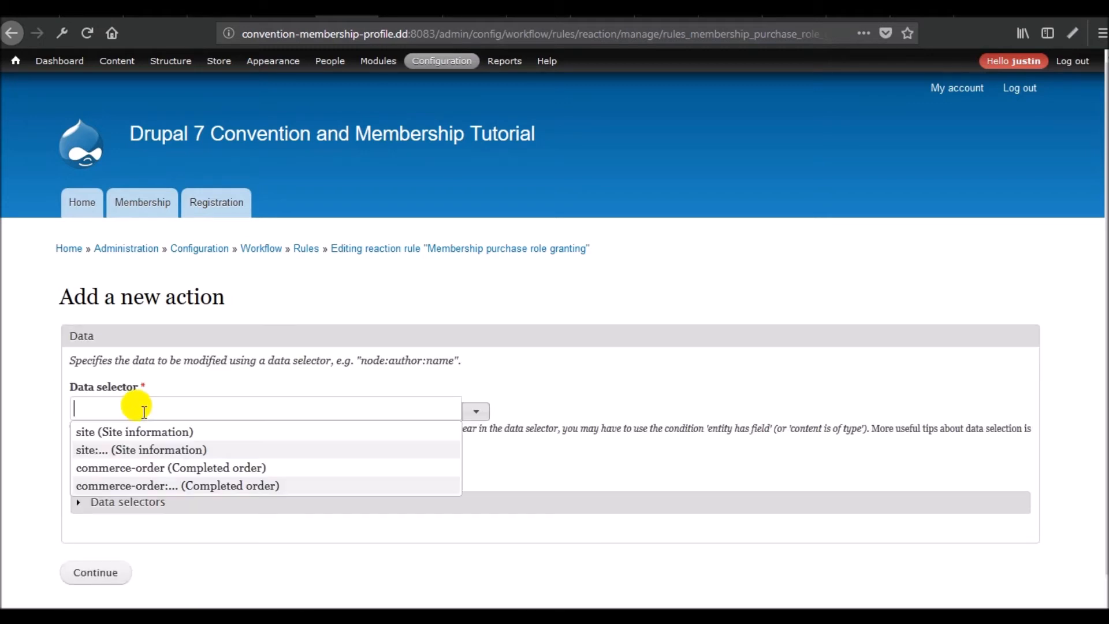
left_click(152, 454)
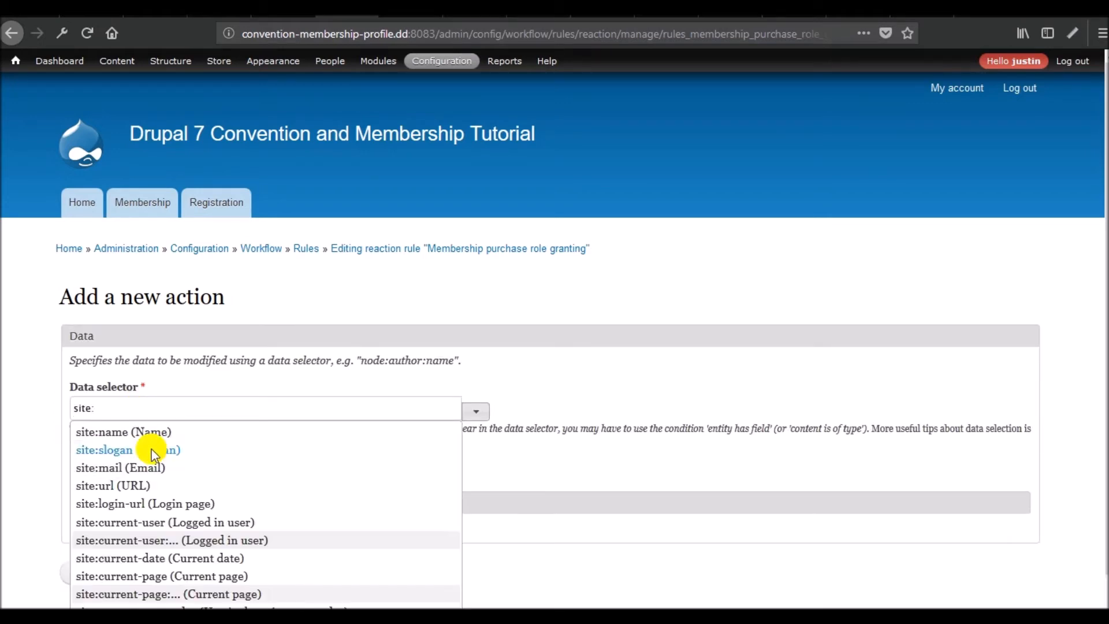
scroll(186, 439, "down", 3)
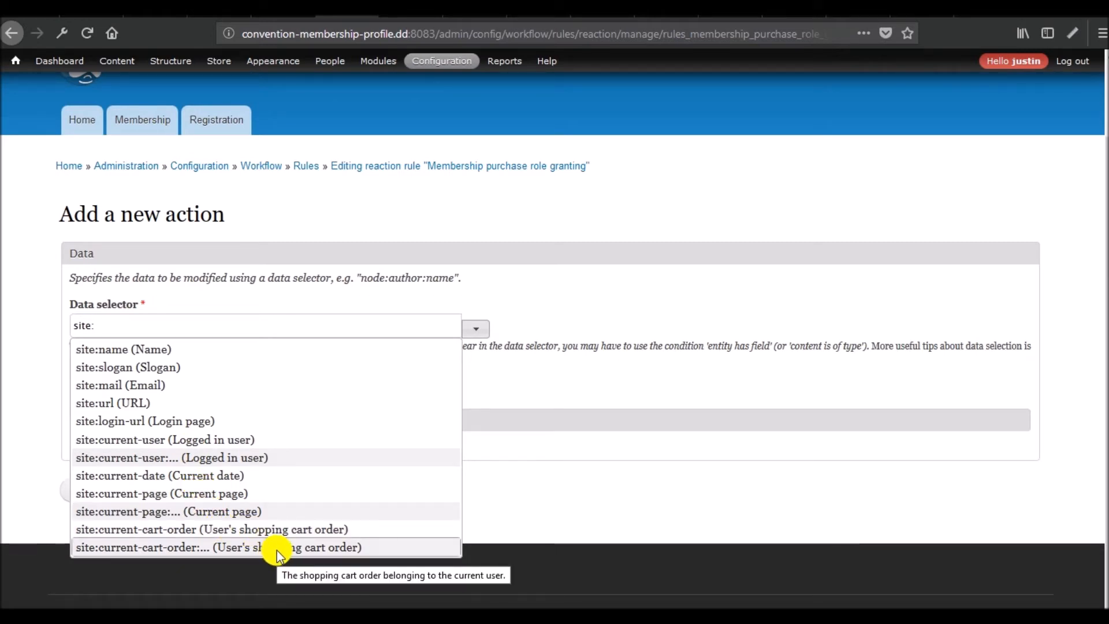
left_click(230, 456)
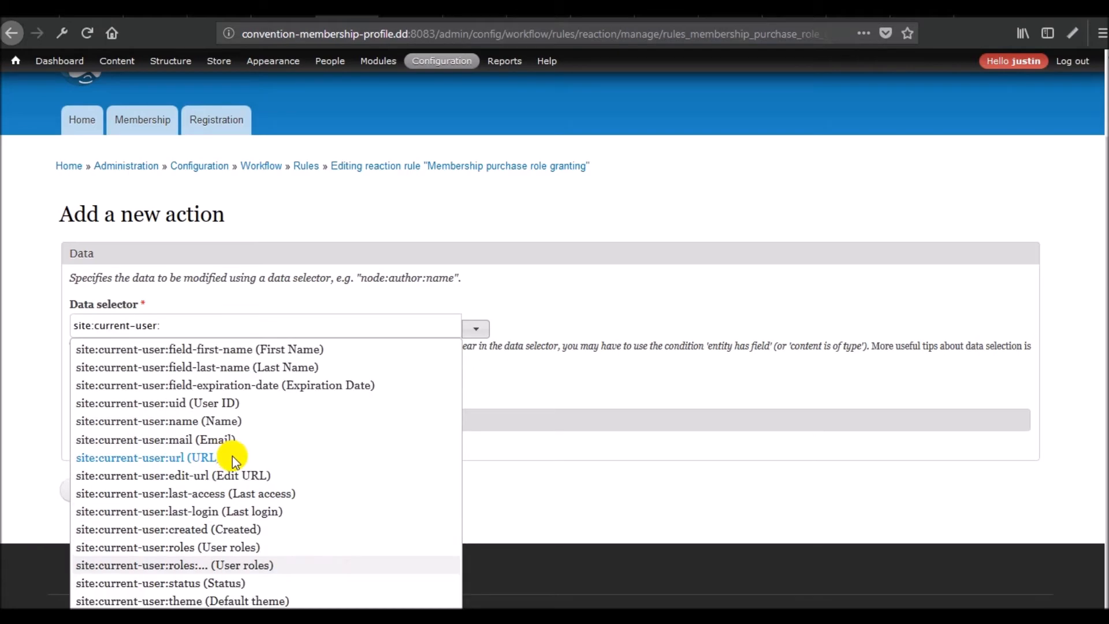
left_click(297, 384)
left_click(103, 493)
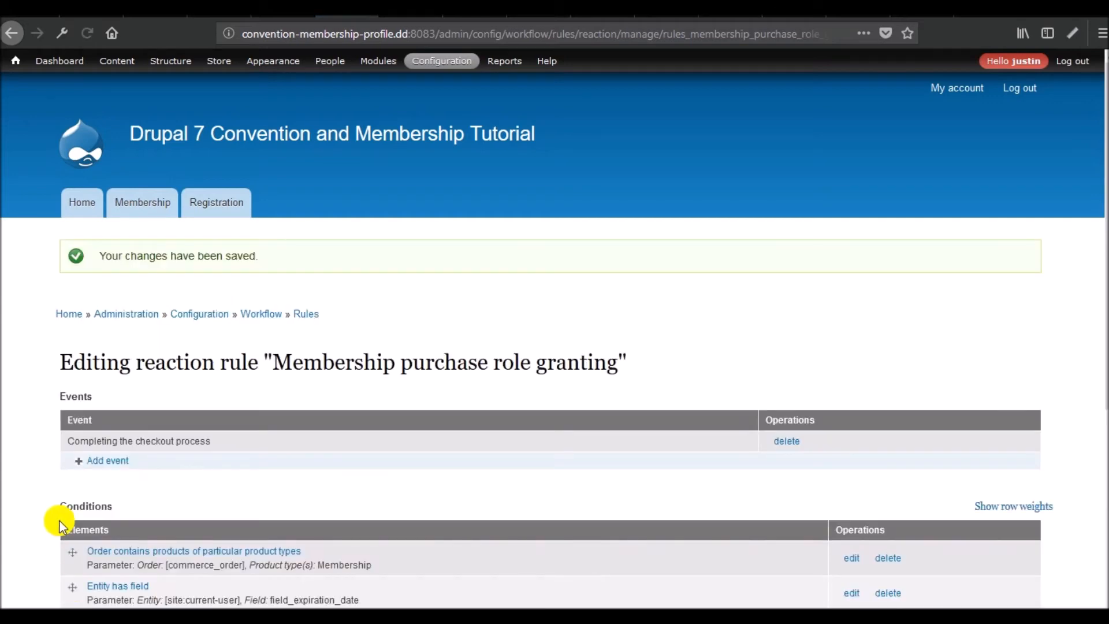
Delete the "Entity has field" condition from the rule and confirm the deletion
scroll(54, 490, "down", 7)
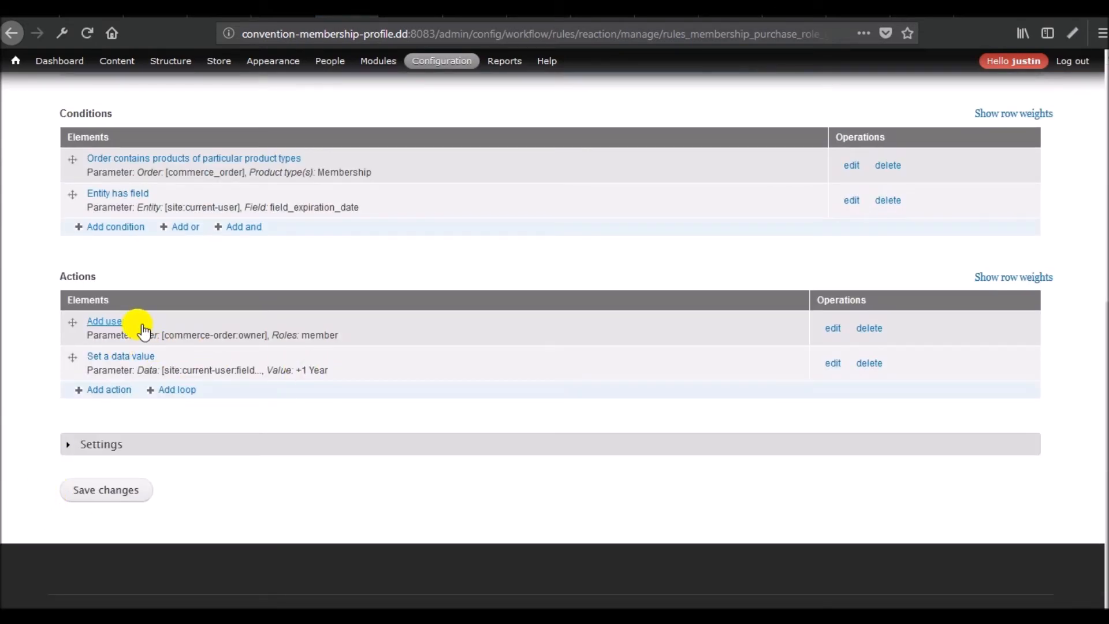
scroll(258, 401, "up", 5)
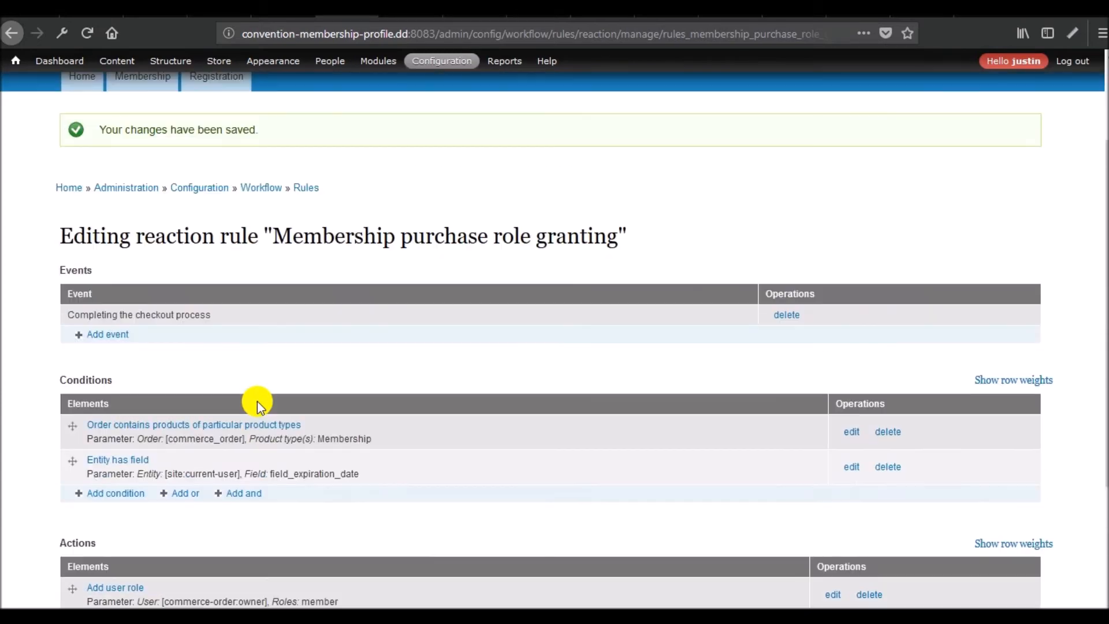
scroll(227, 323, "down", 3)
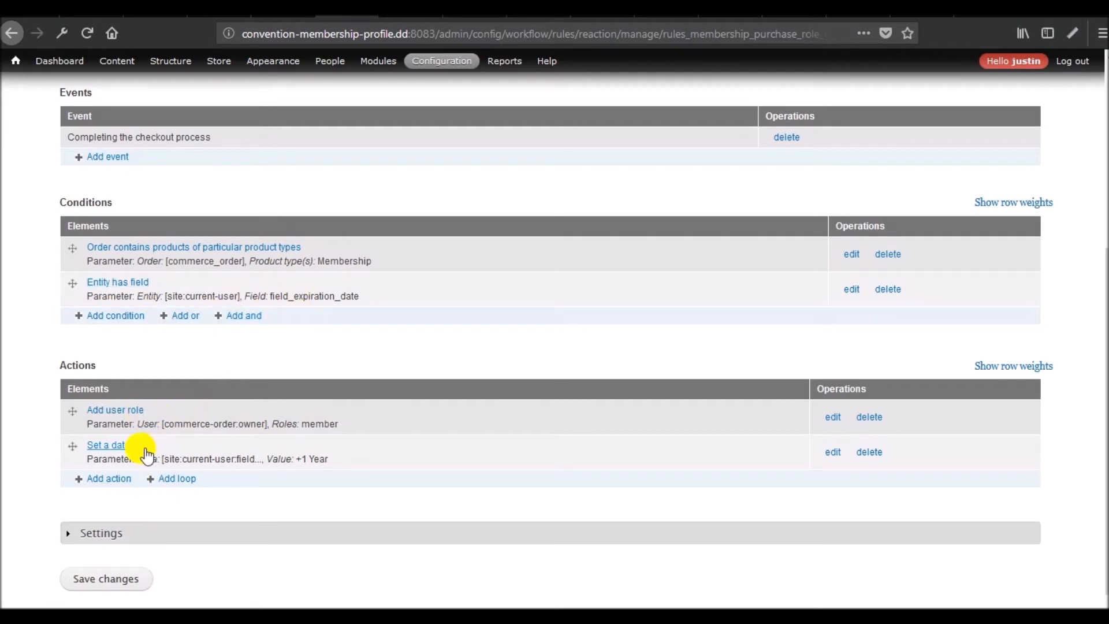
left_click(889, 290)
left_click(88, 372)
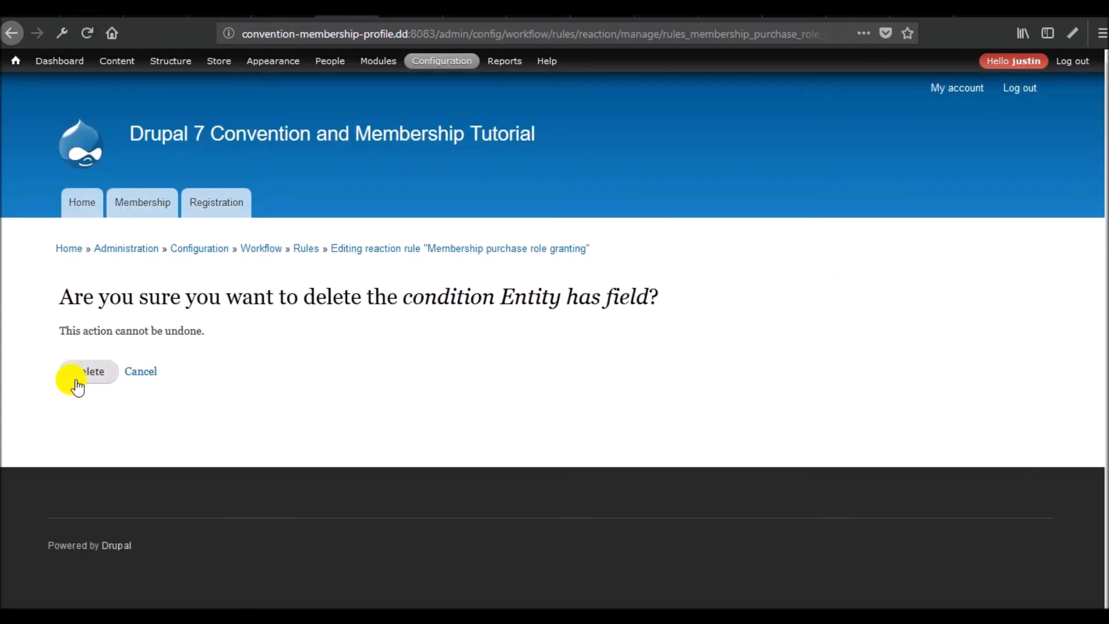
Examine the selected data and value of the "Set a data value" action, and return to the rule
scroll(230, 467, "down", 5)
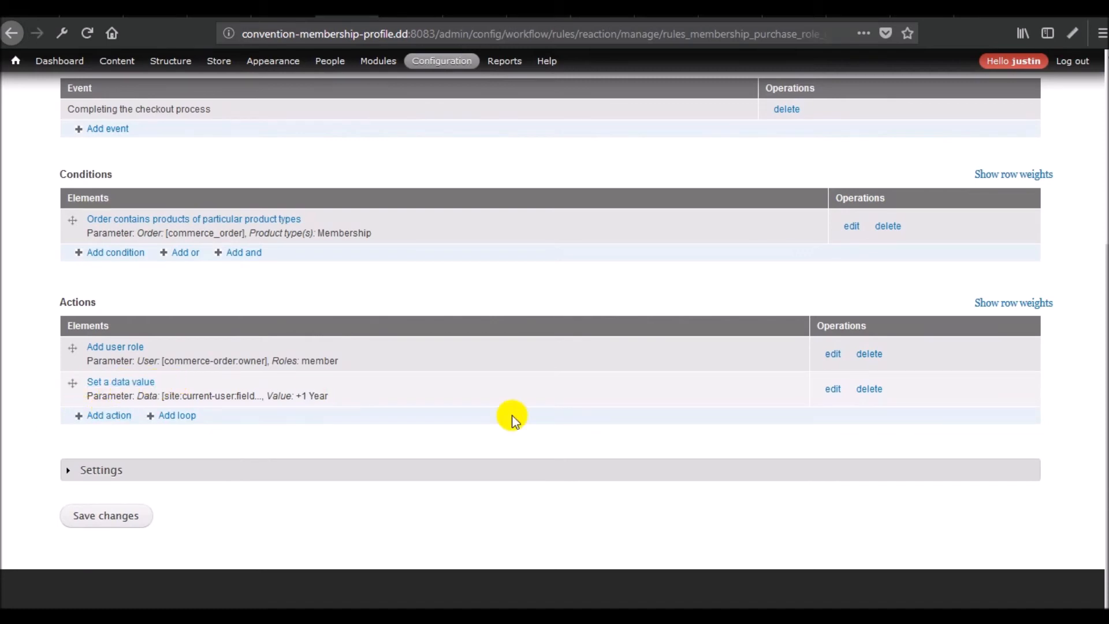
left_click(832, 391)
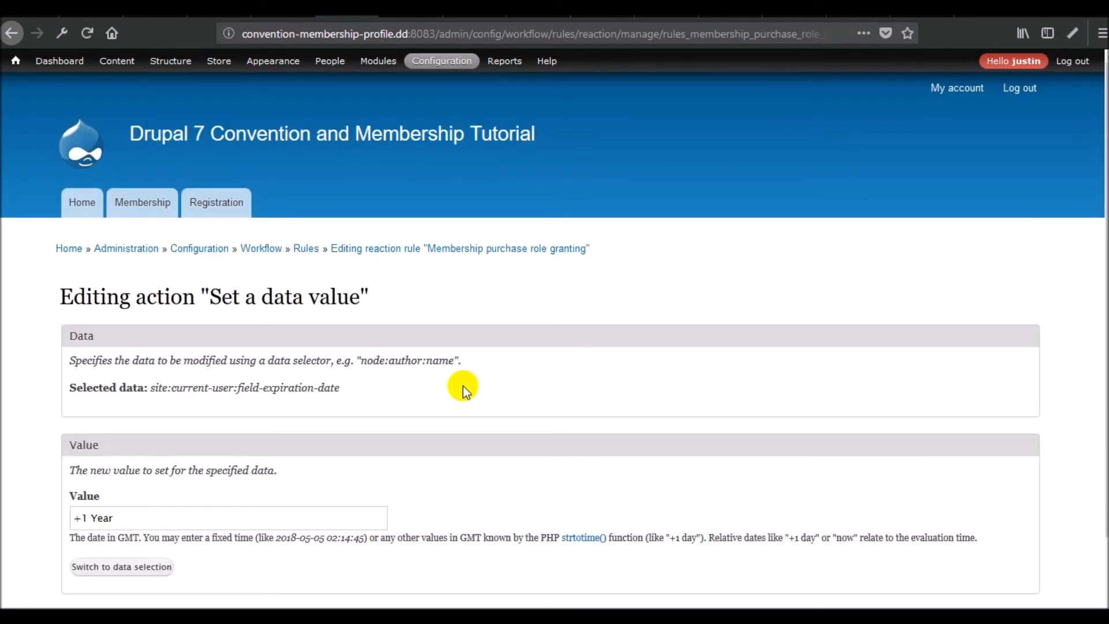
left_click(449, 249)
Try site:current-user:field-expiration-date as the data selector of another "Set a data value" action, and leave the action unsaved
scroll(342, 349, "down", 5)
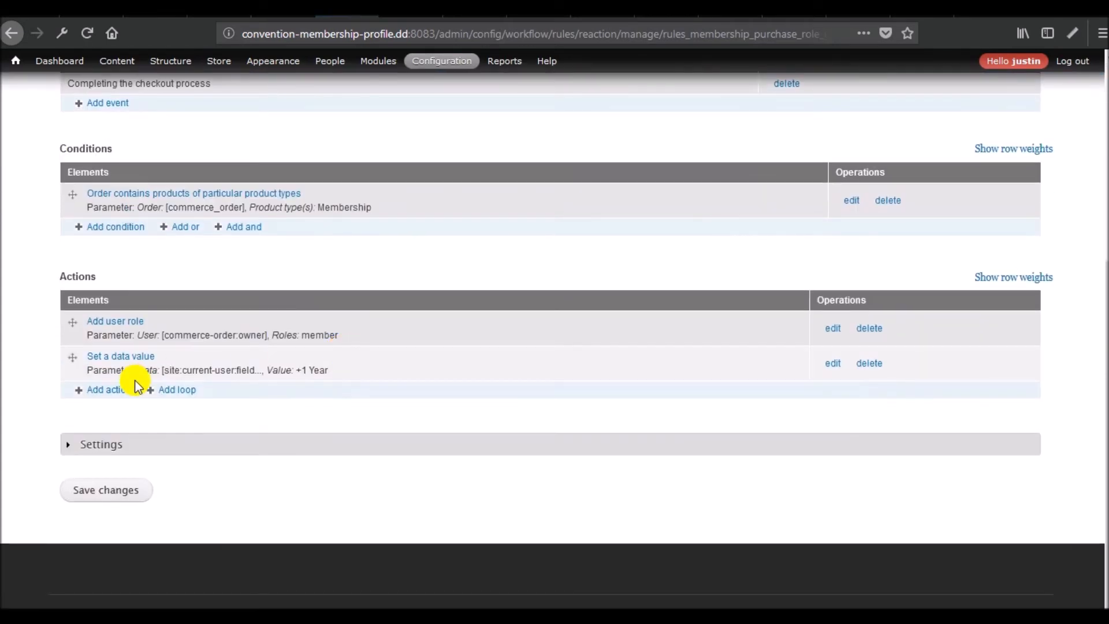
left_click(106, 393)
left_click(290, 351)
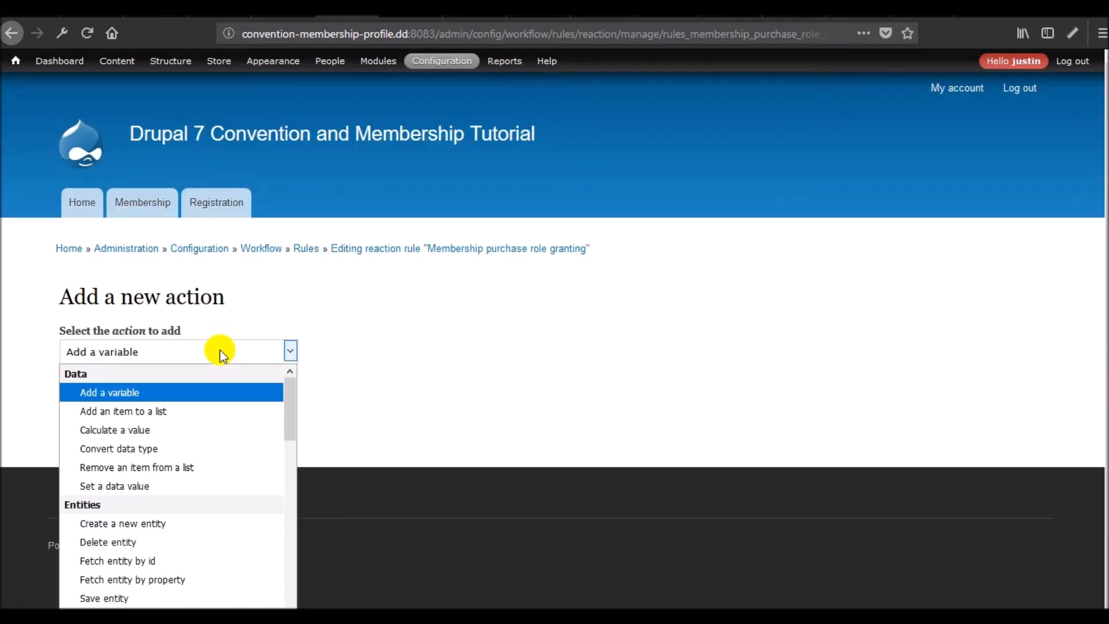
left_click(171, 485)
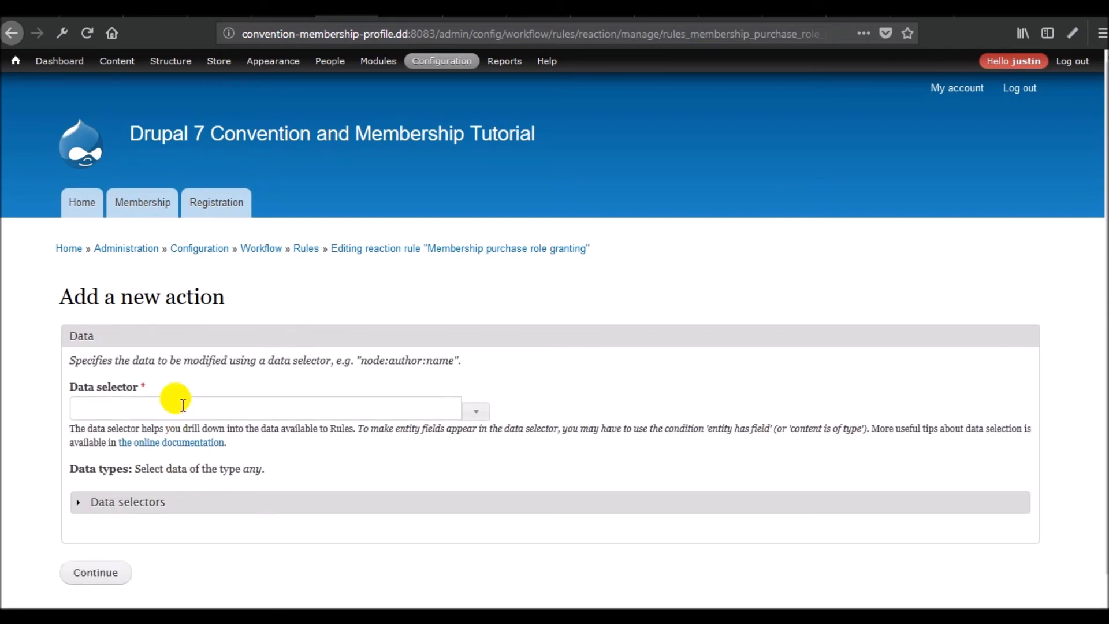
left_click(182, 407)
left_click(172, 450)
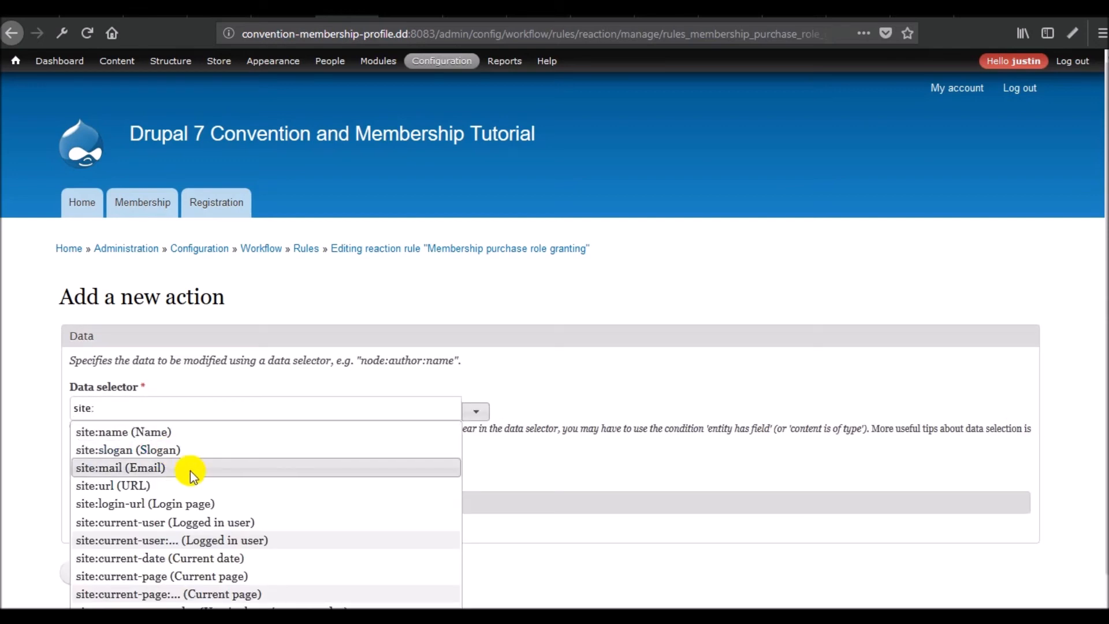
scroll(189, 468, "down", 3)
left_click(190, 457)
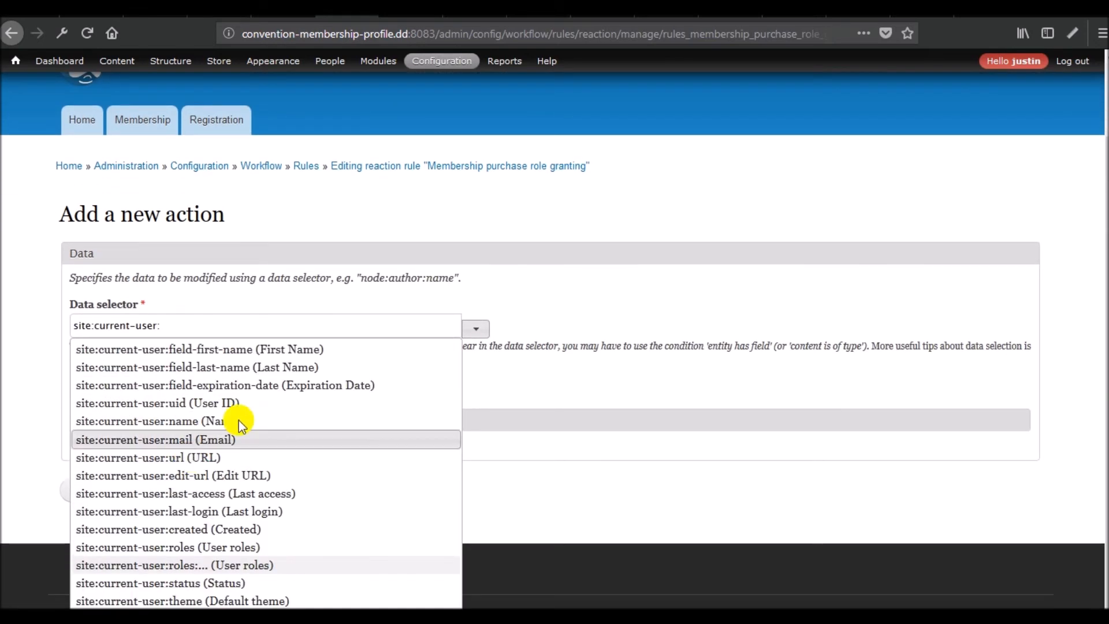
left_click(258, 387)
left_click(408, 169)
Review the event, conditions and actions of the Membership purchase role granting rule
scroll(322, 402, "down", 5)
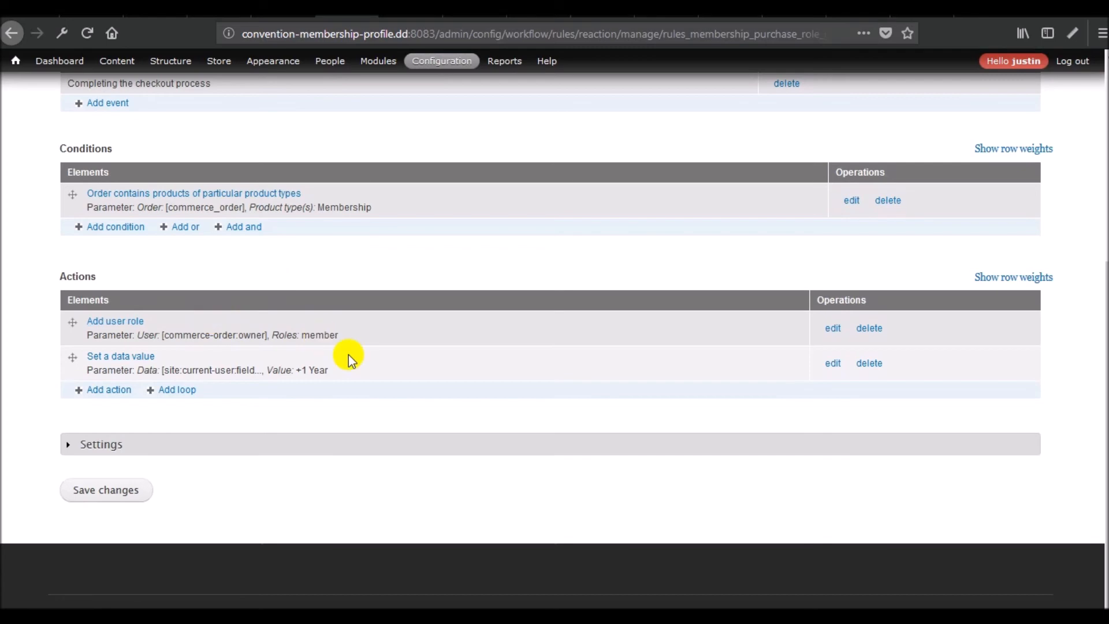
scroll(348, 355, "up", 3)
scroll(348, 355, "up", 2)
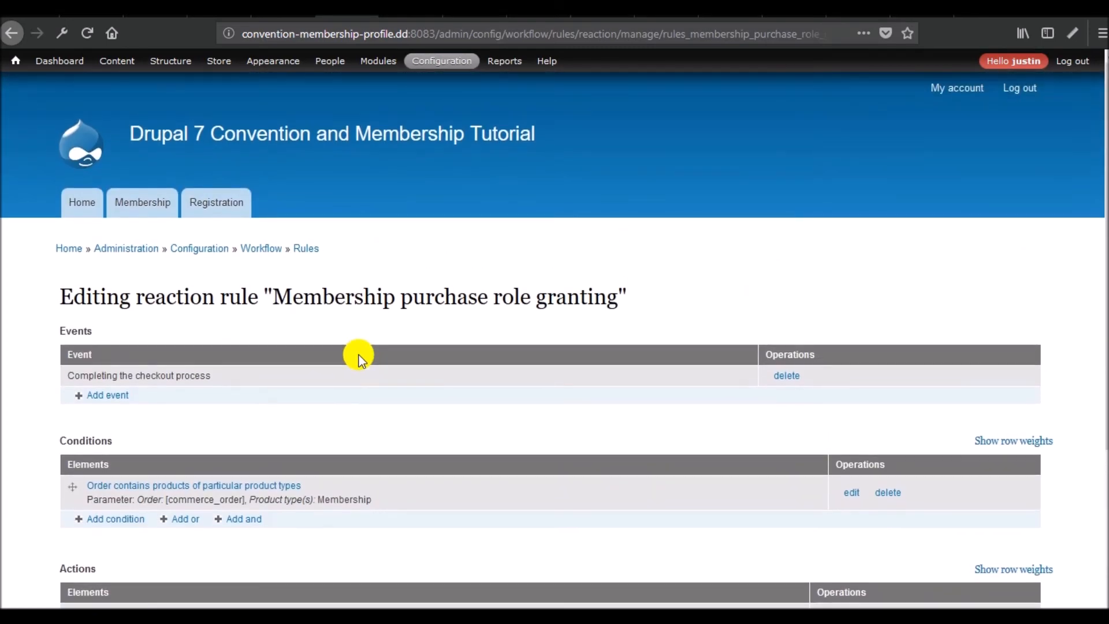
scroll(358, 357, "down", 1)
scroll(359, 356, "down", 4)
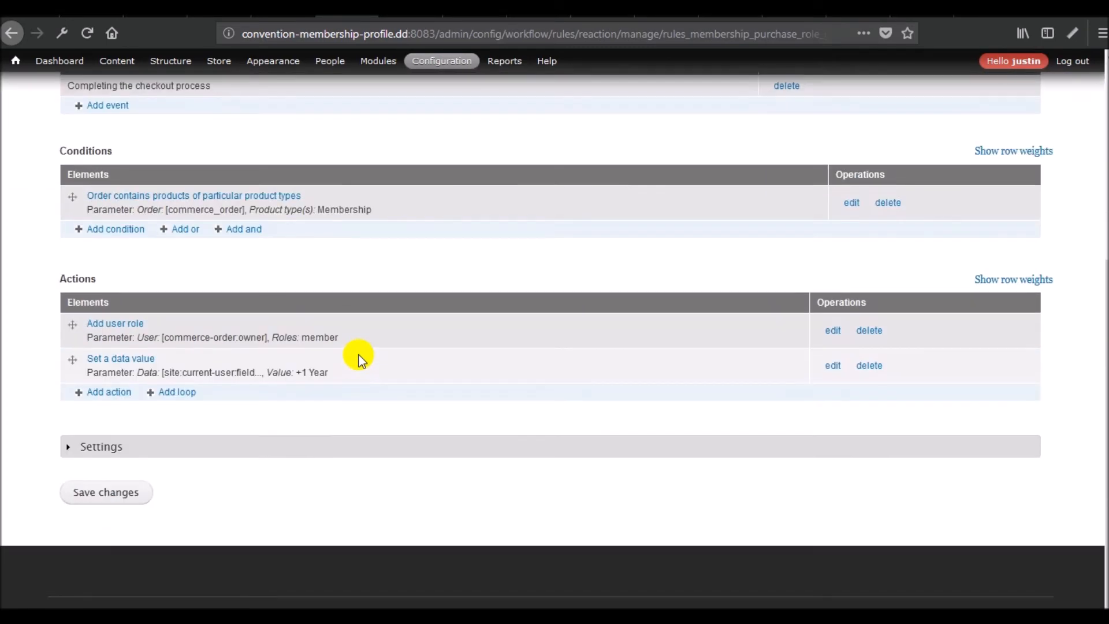
scroll(191, 248, "up", 2)
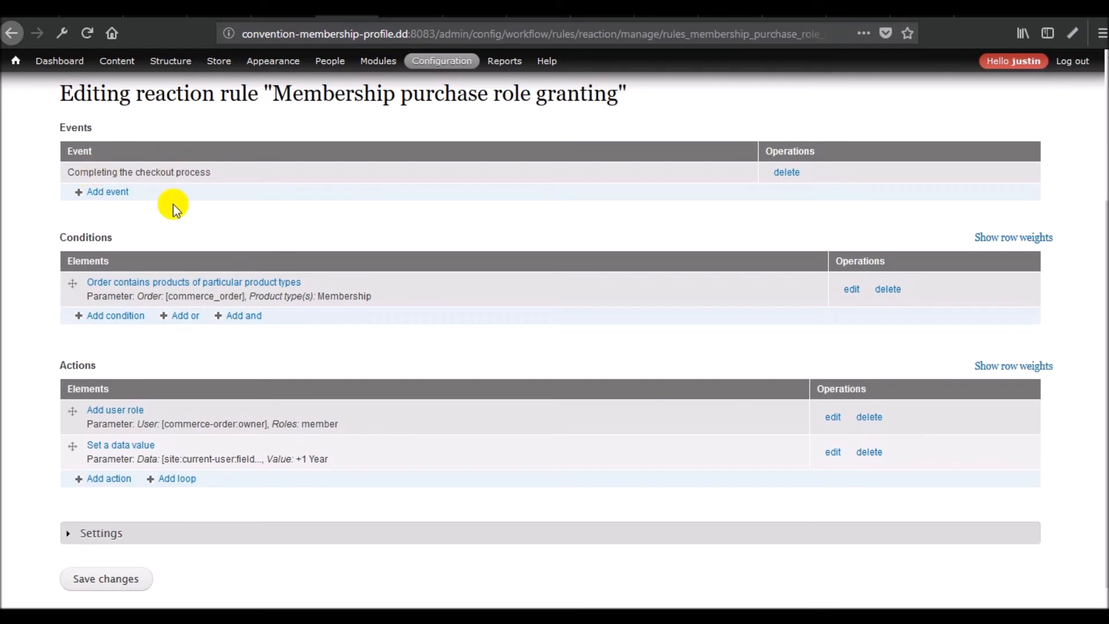